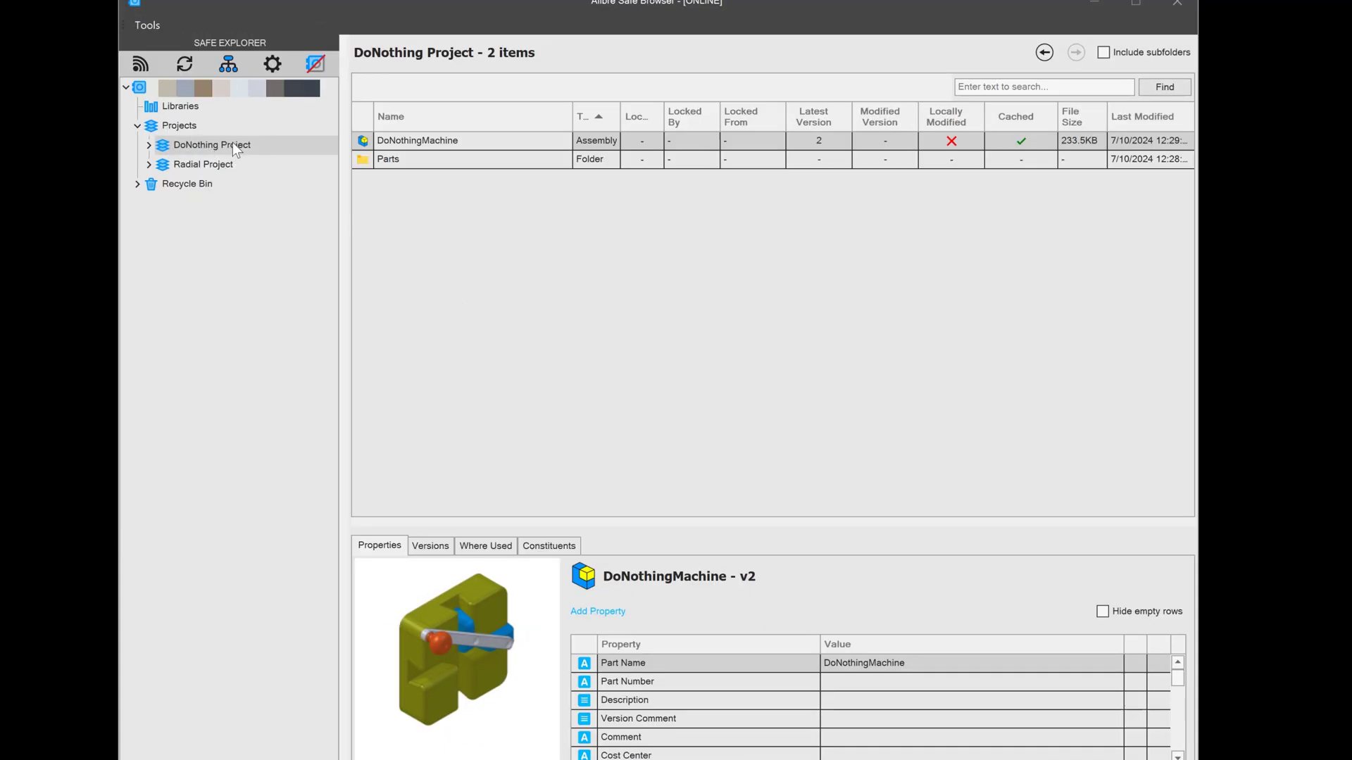
- After a look at Radial Project, swing the DoNothingMachine crank to move the linkage and minimize Alibre
left_click(217, 163)
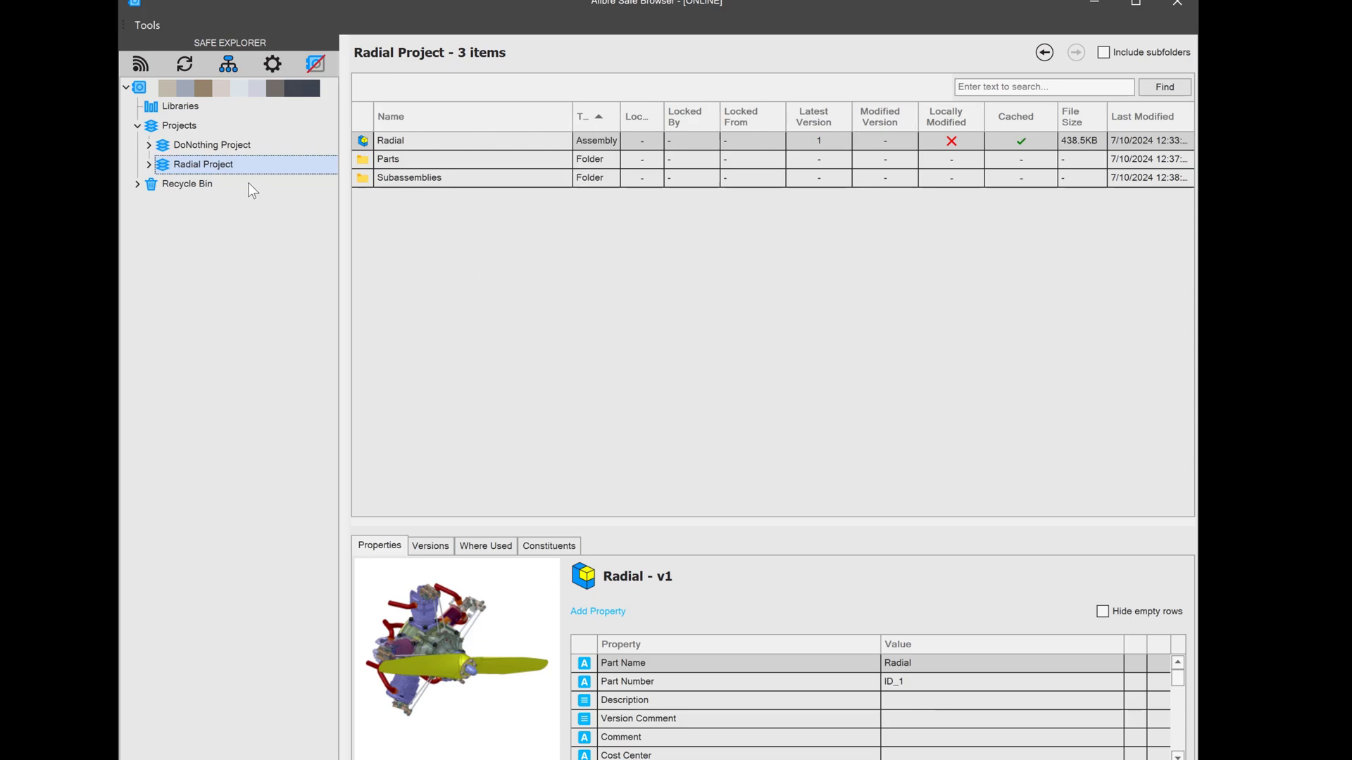
left_click(217, 145)
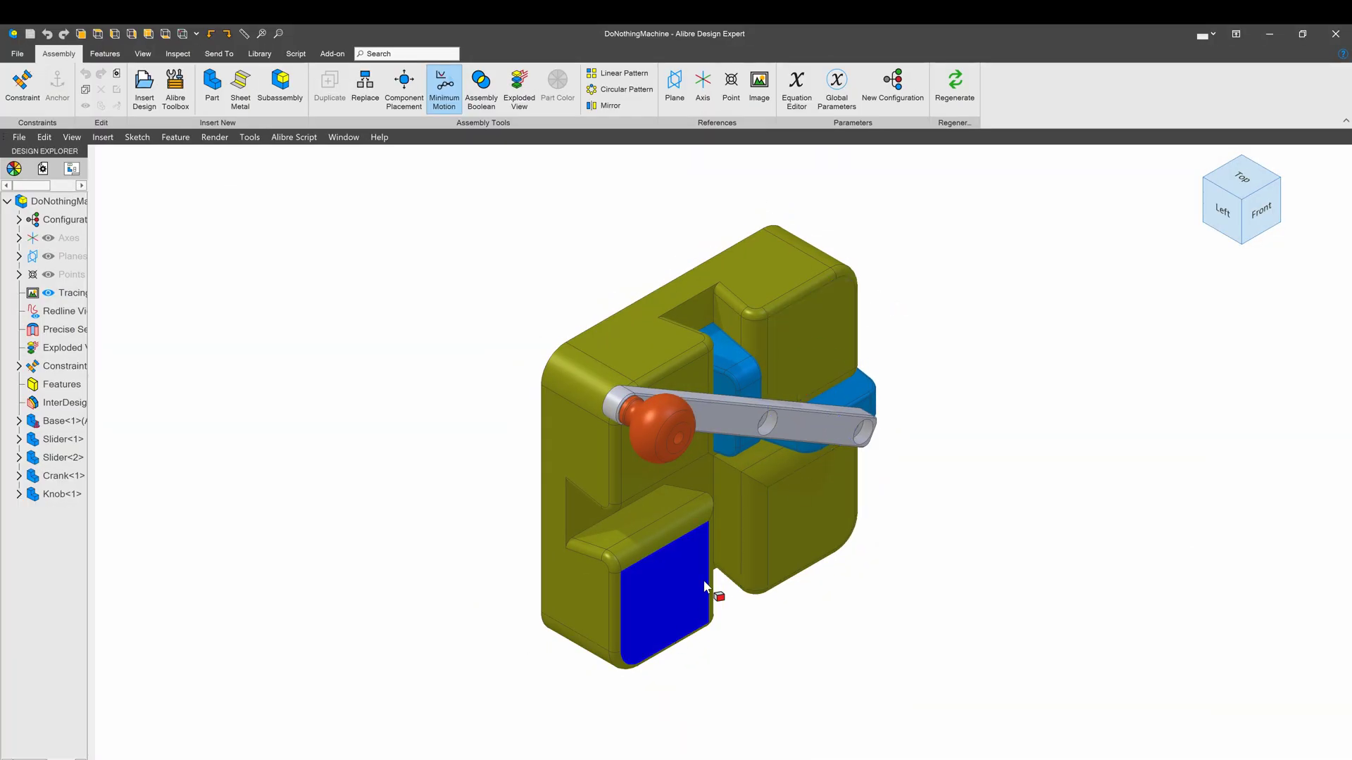
scroll(779, 382, "up", 5)
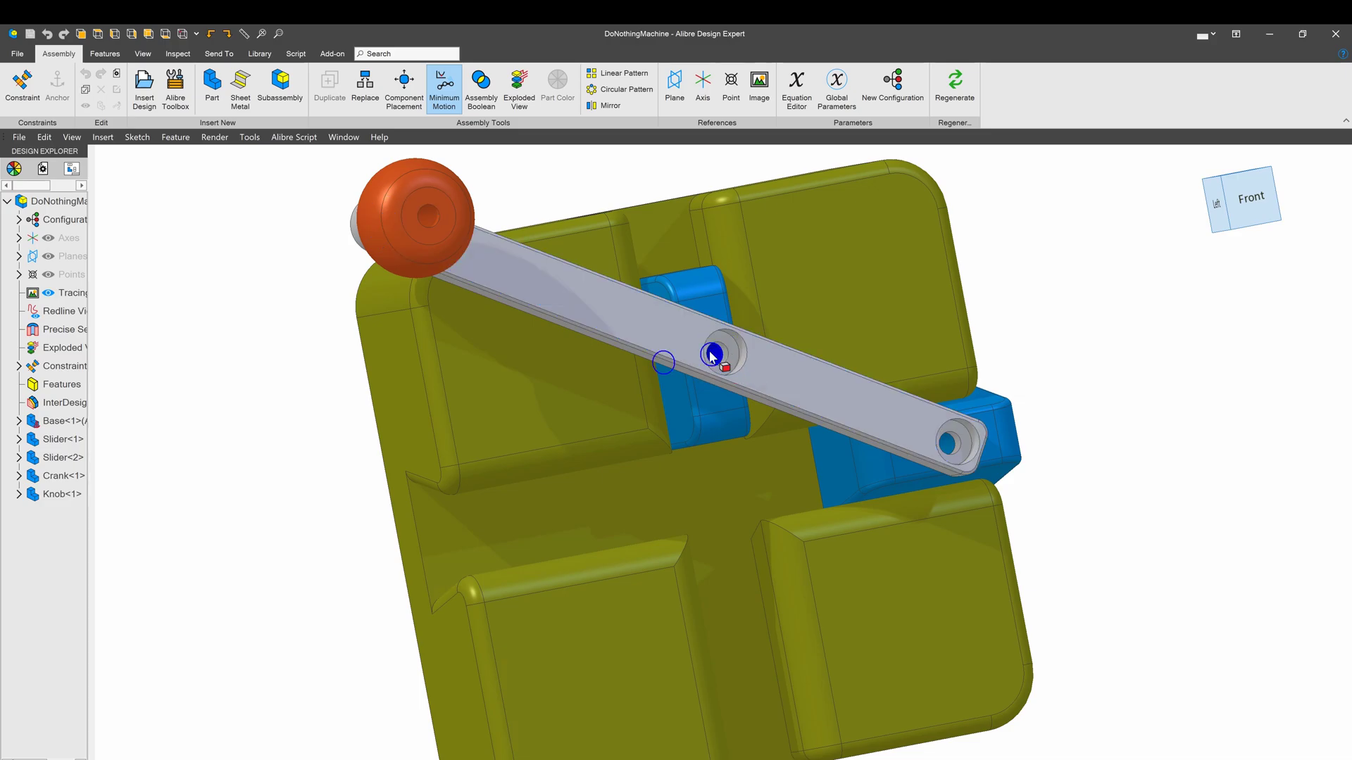
left_click_drag(717, 354, 1122, 273)
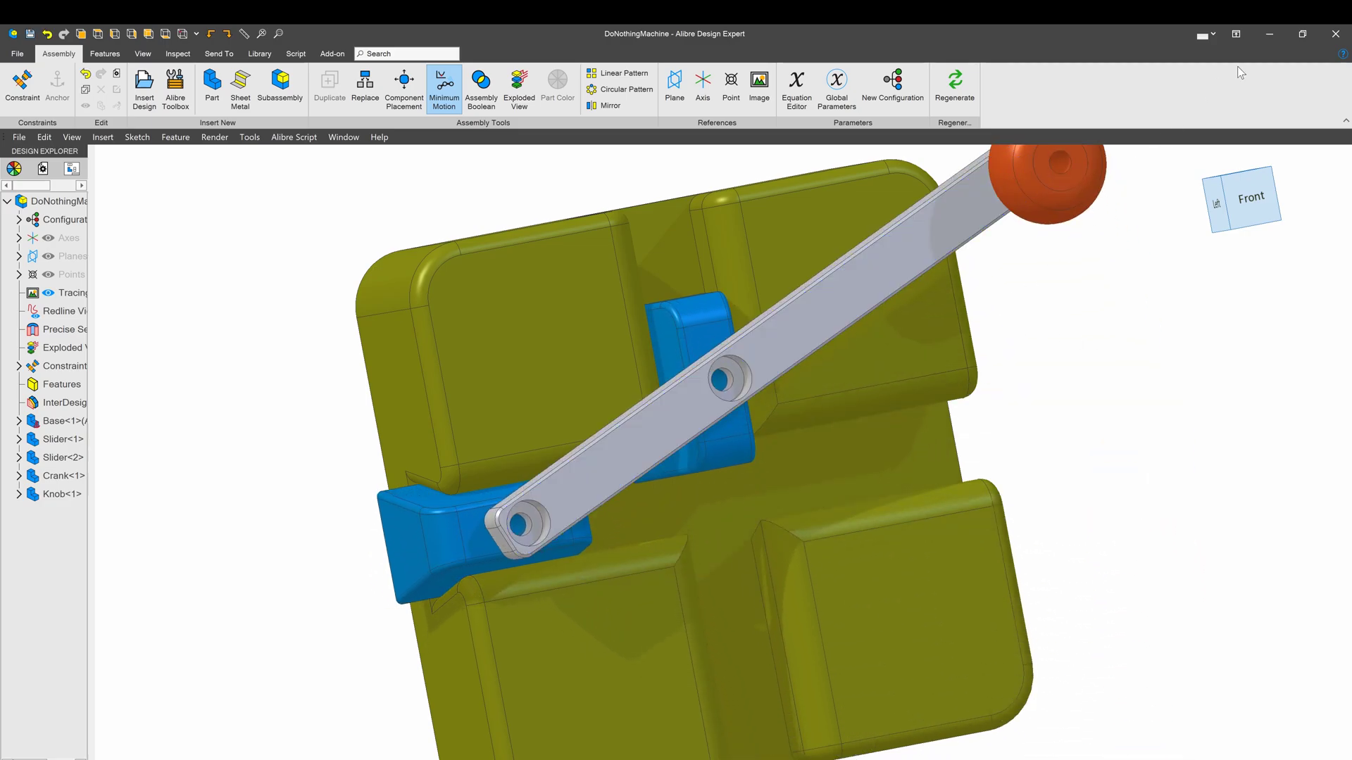
left_click(1270, 34)
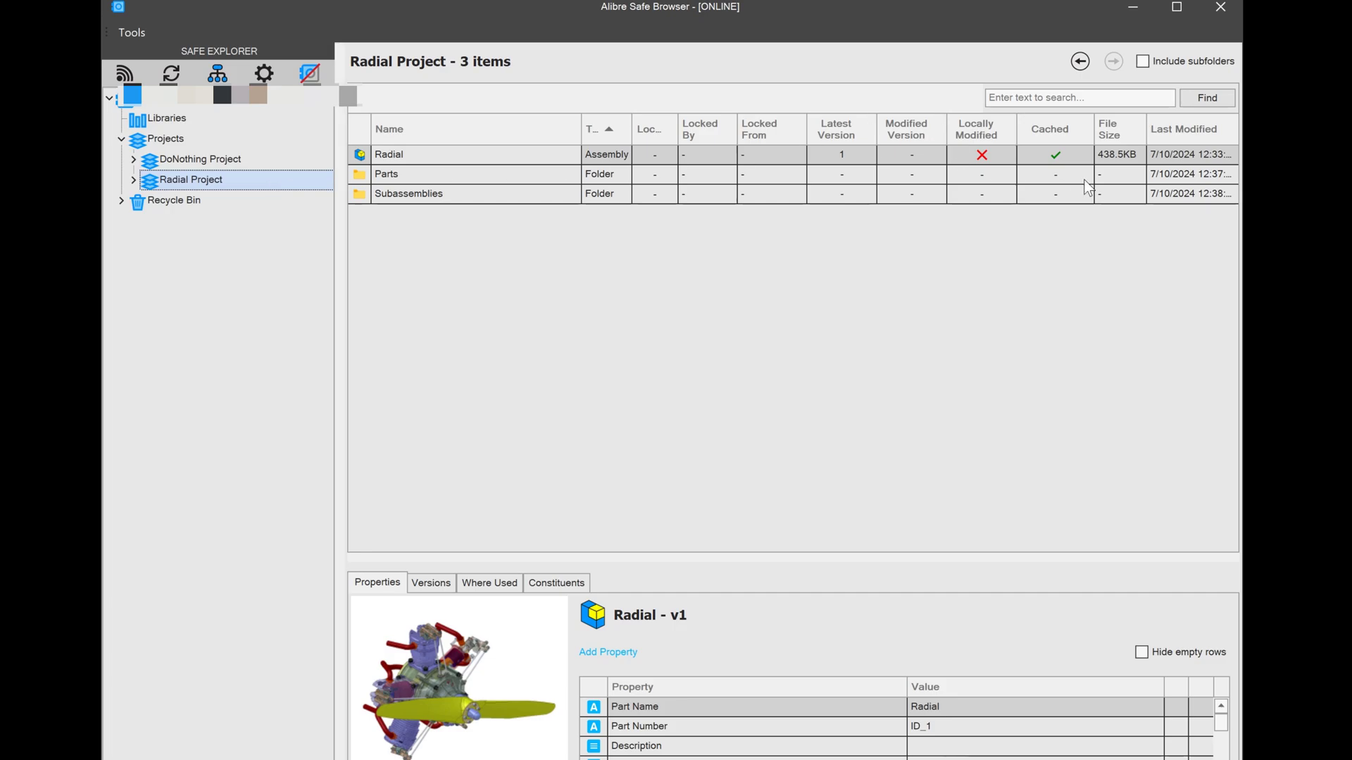
left_click(1048, 97)
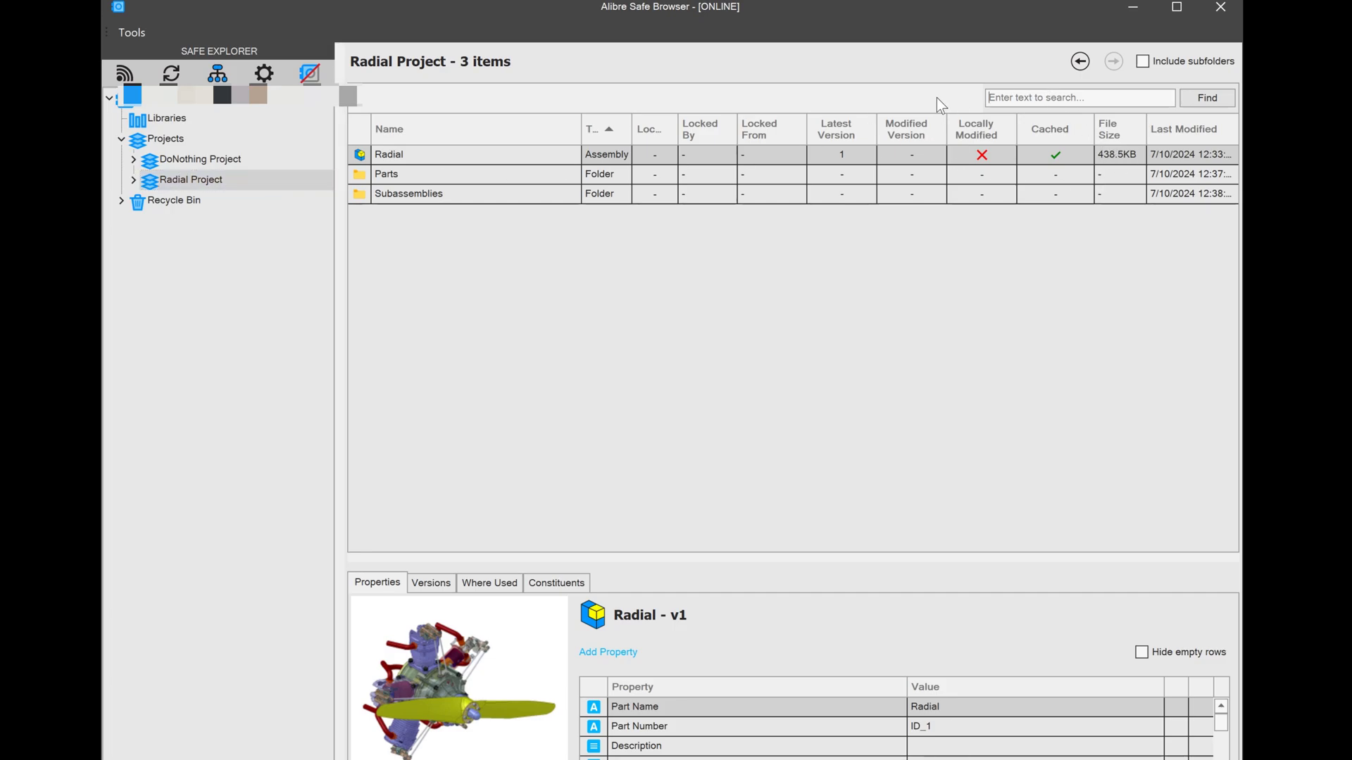
type("bolt")
key("Return")
left_click(390, 176)
left_click(408, 193)
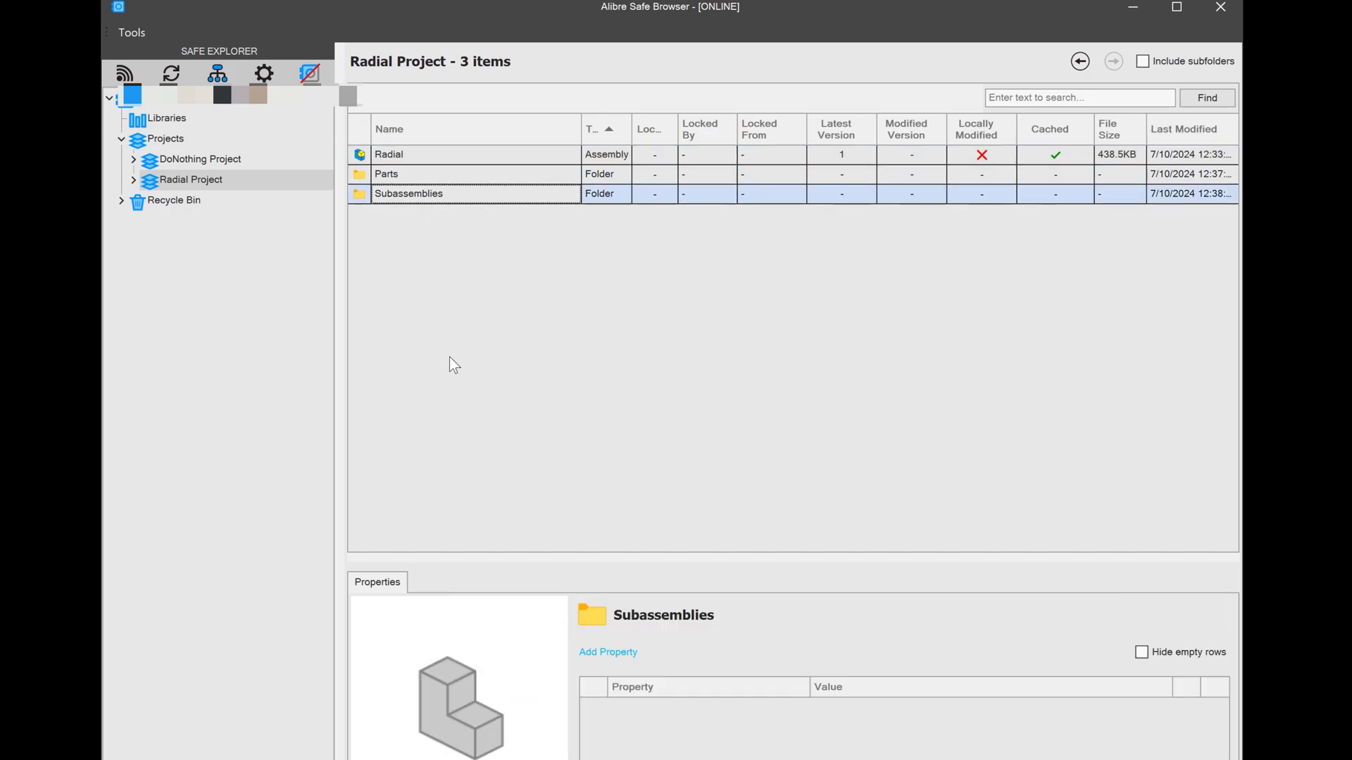
- Include subfolders so all 73 Radial Project files are listed, and scroll through them
left_click(1141, 62)
left_click(1104, 93)
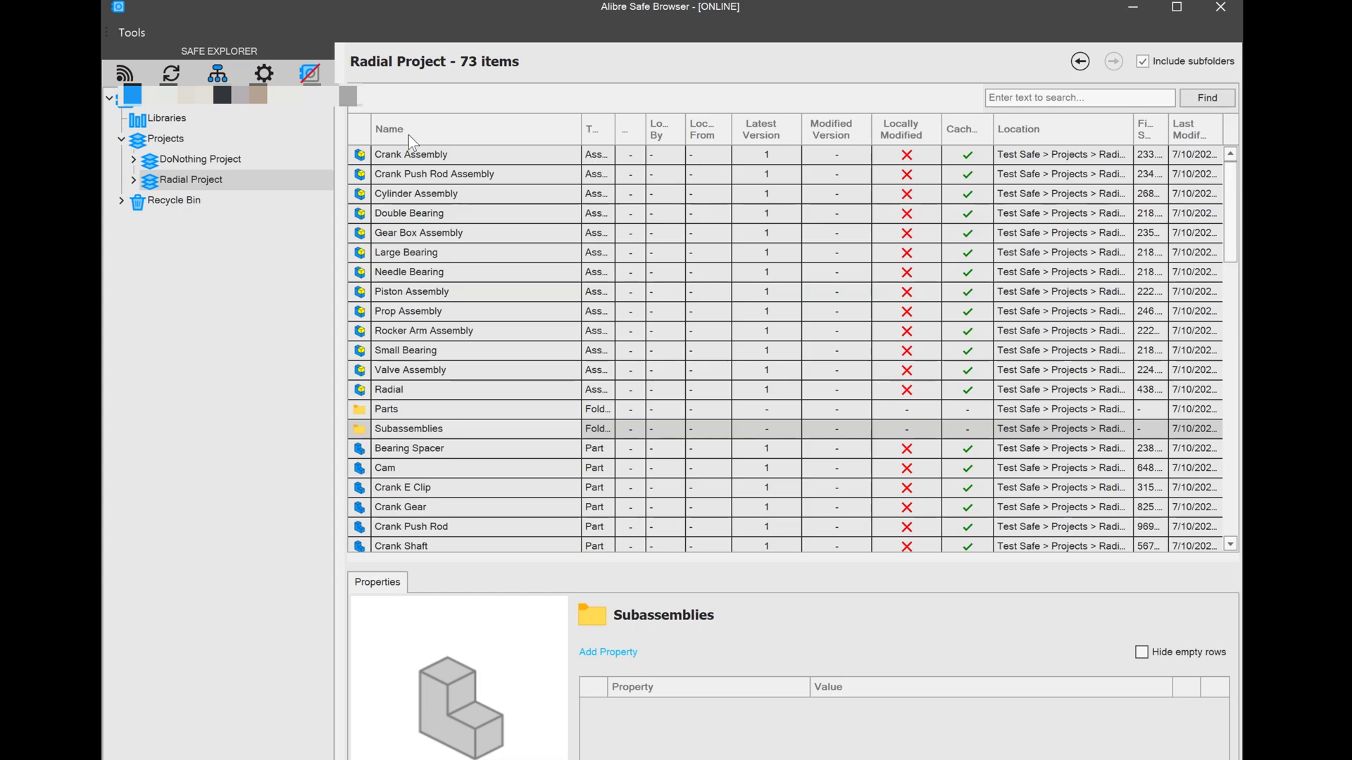
left_click(1125, 99)
scroll(365, 456, "down", 12)
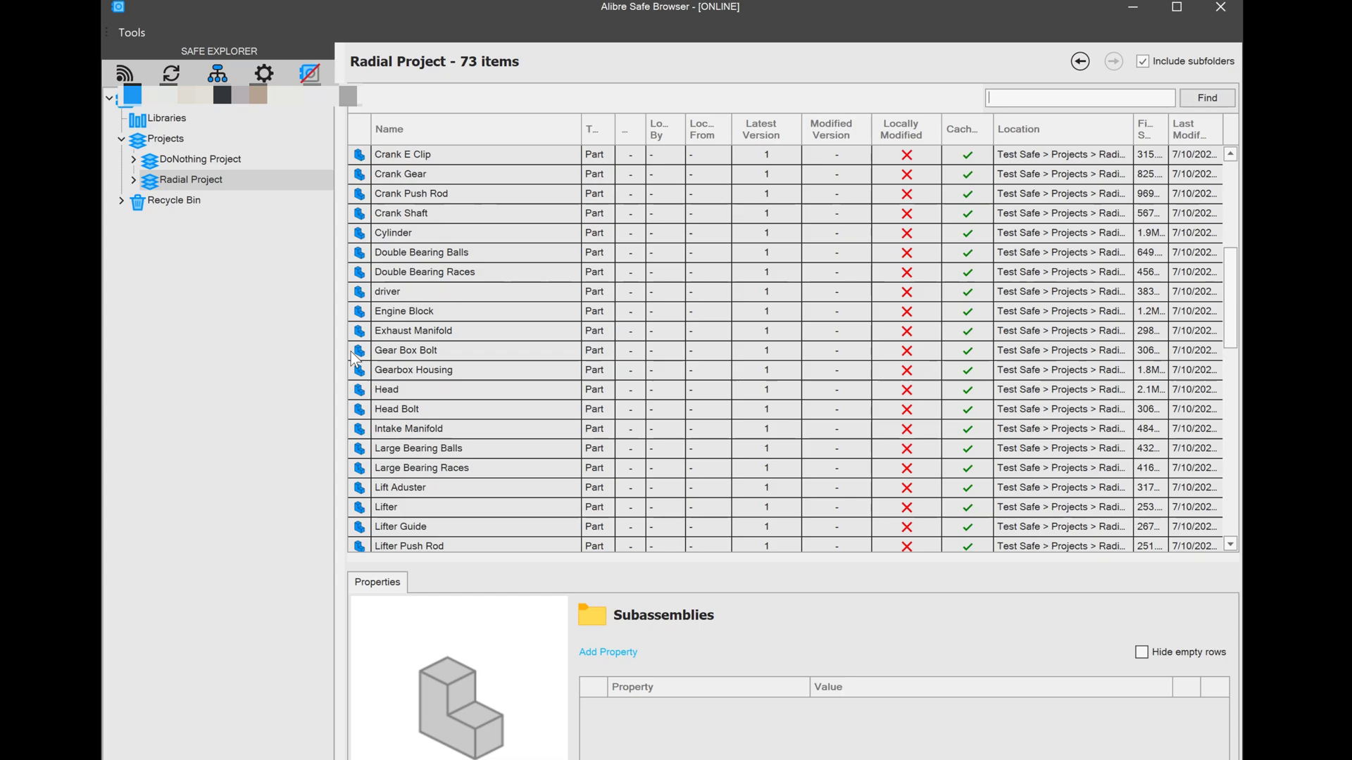
scroll(365, 456, "down", 5)
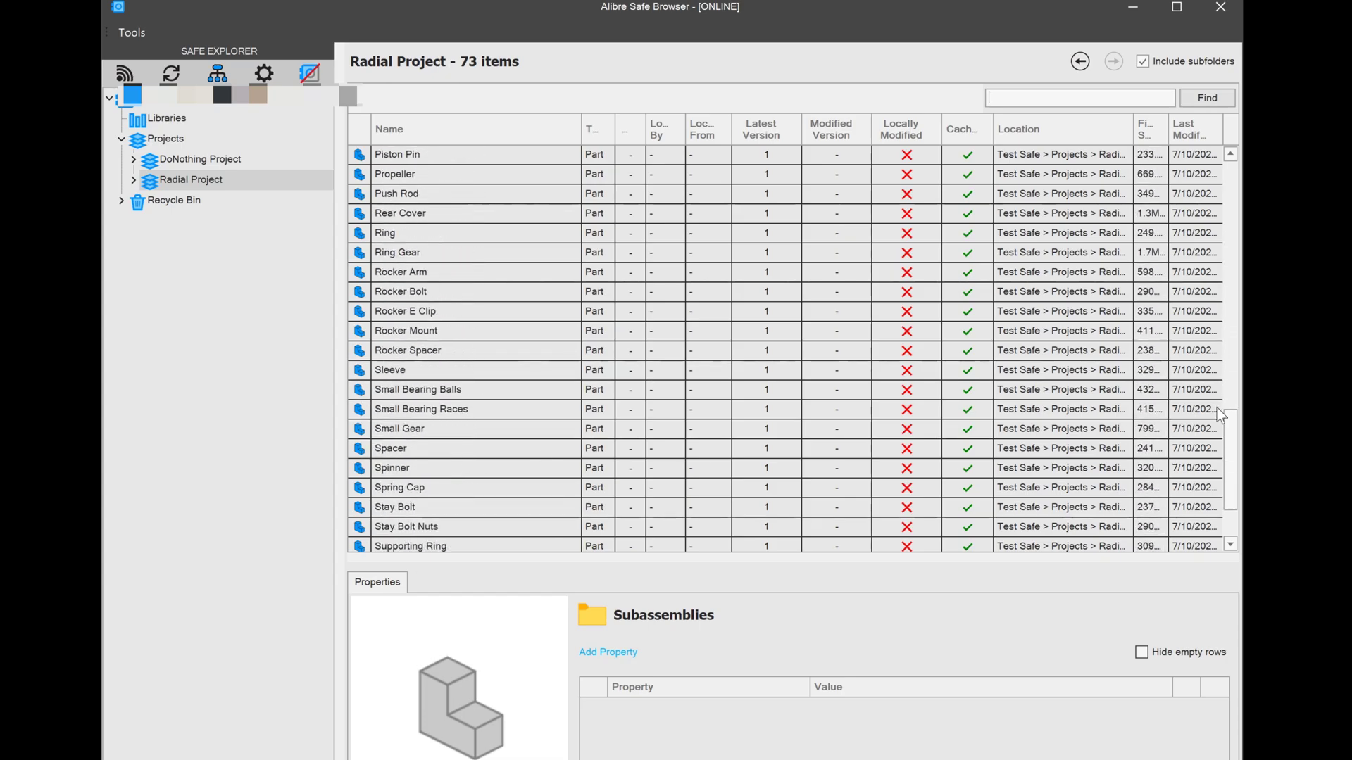
left_click_drag(1229, 437, 1214, 128)
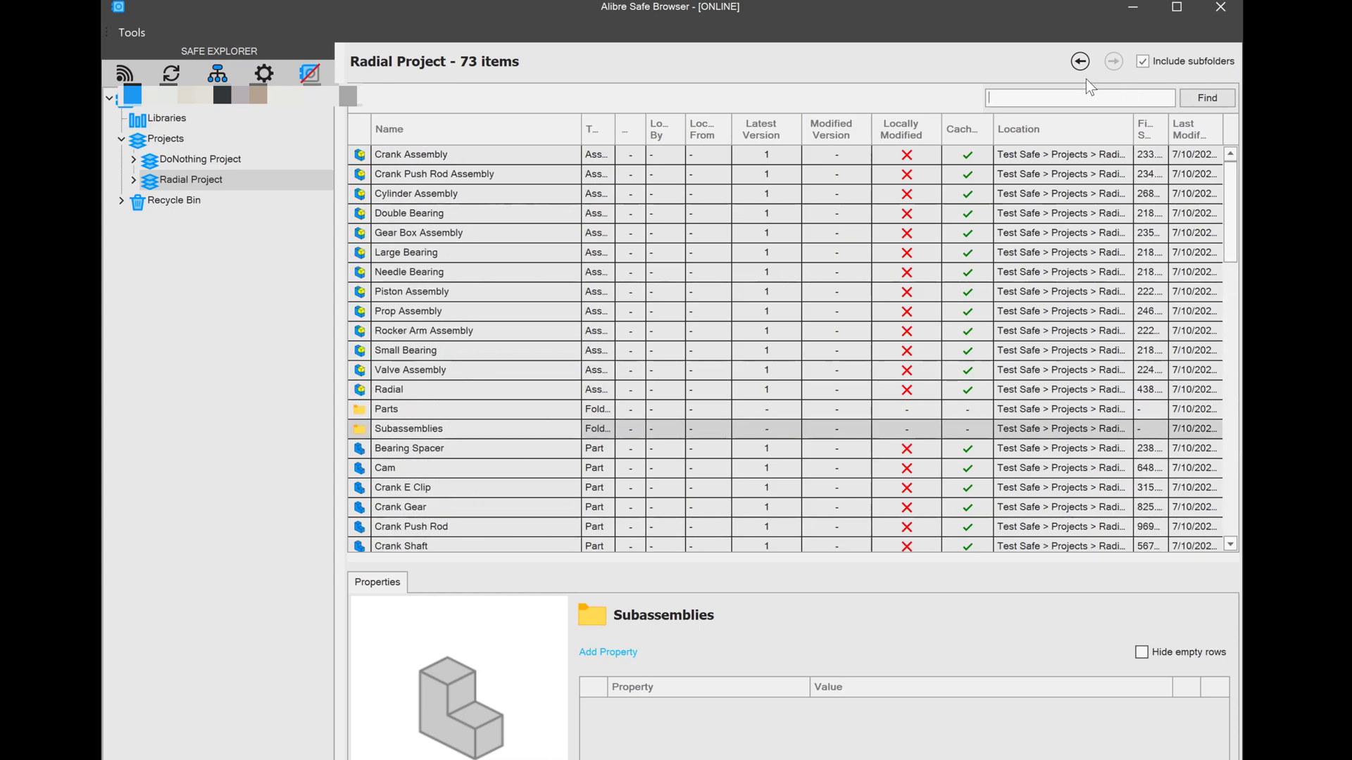
- Filter the files by 'bolt' and select Head Bolt to show its properties
type("bolt")
key("Return")
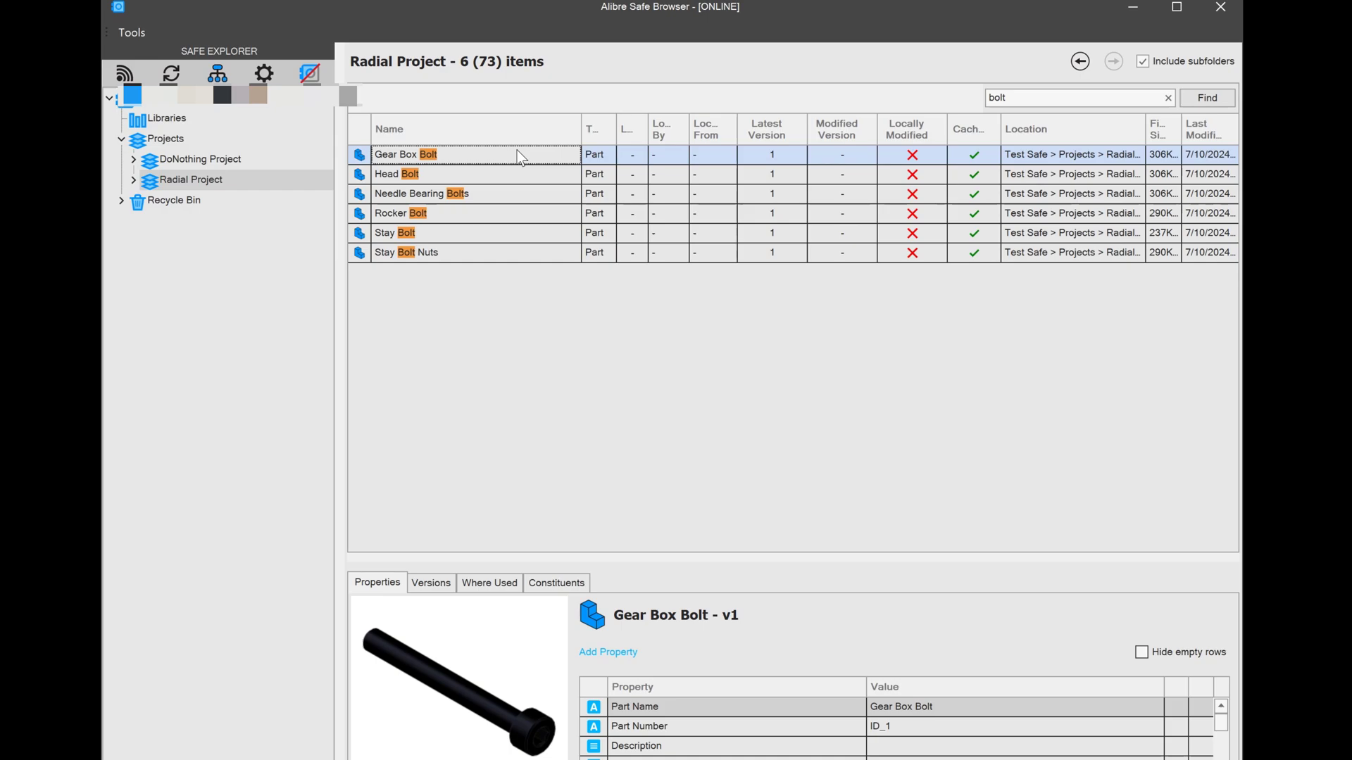
left_click(420, 173)
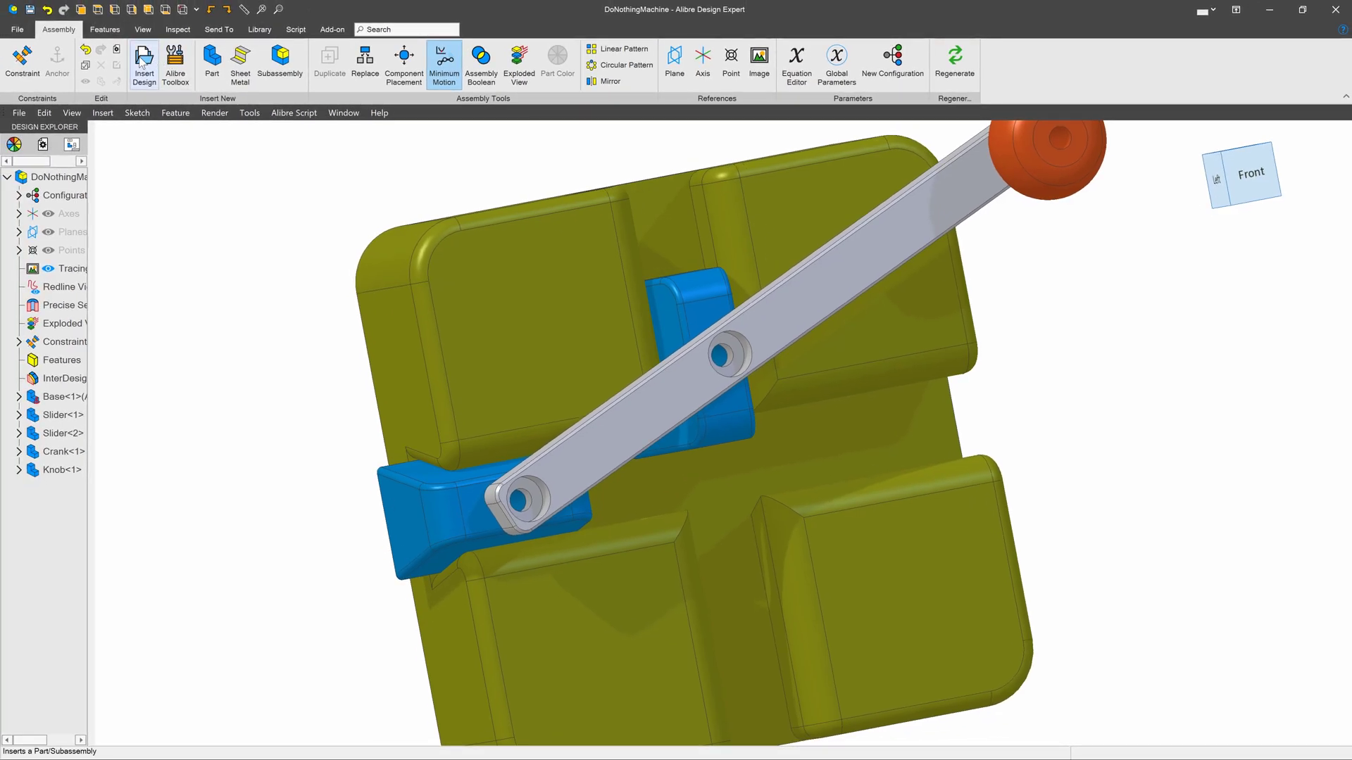
left_click(143, 62)
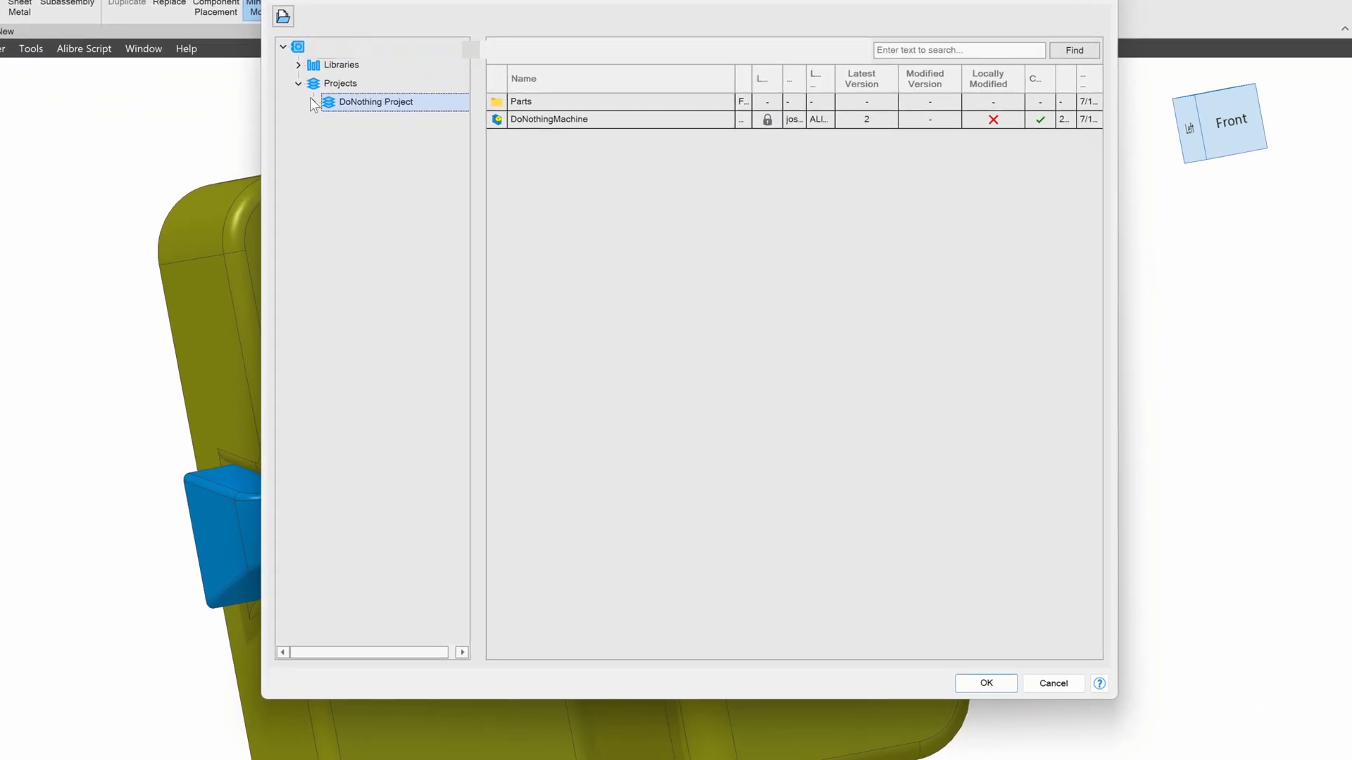
left_click(308, 83)
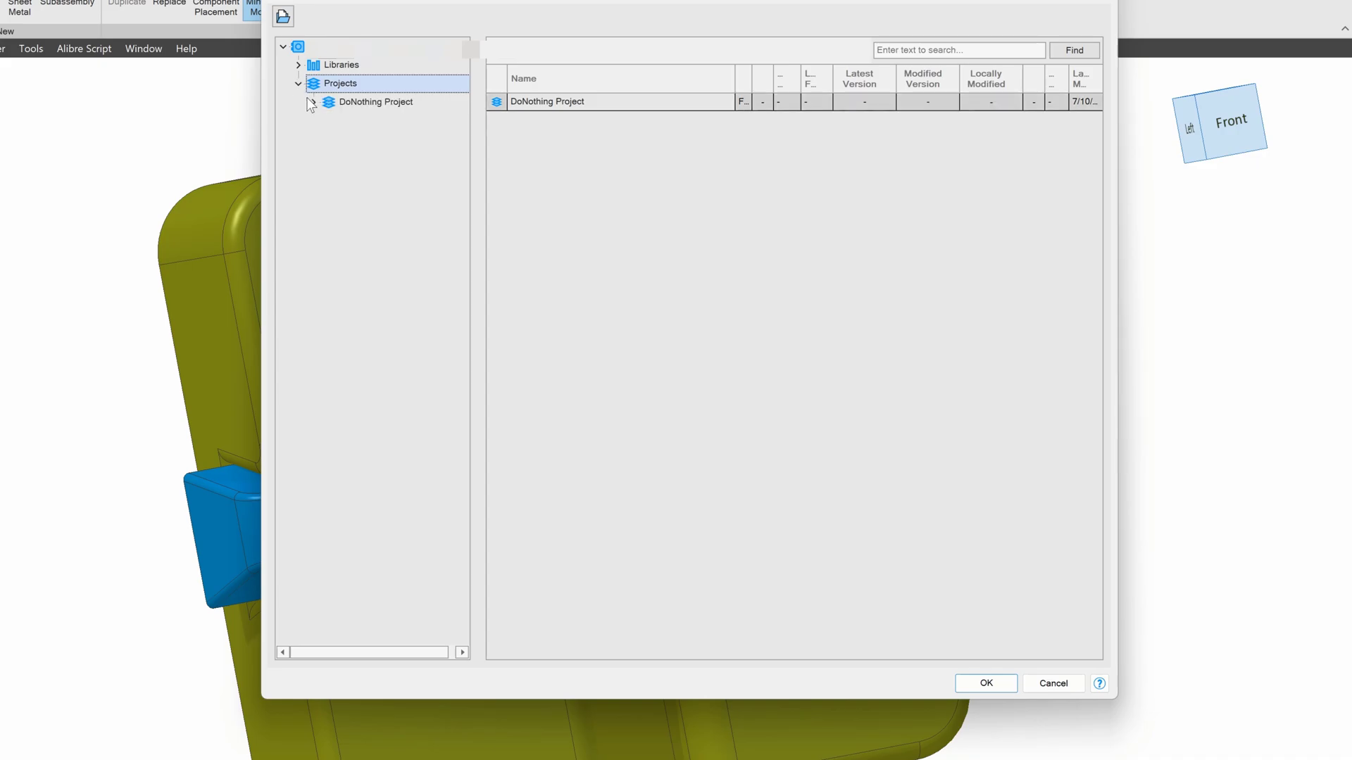
left_click(335, 103)
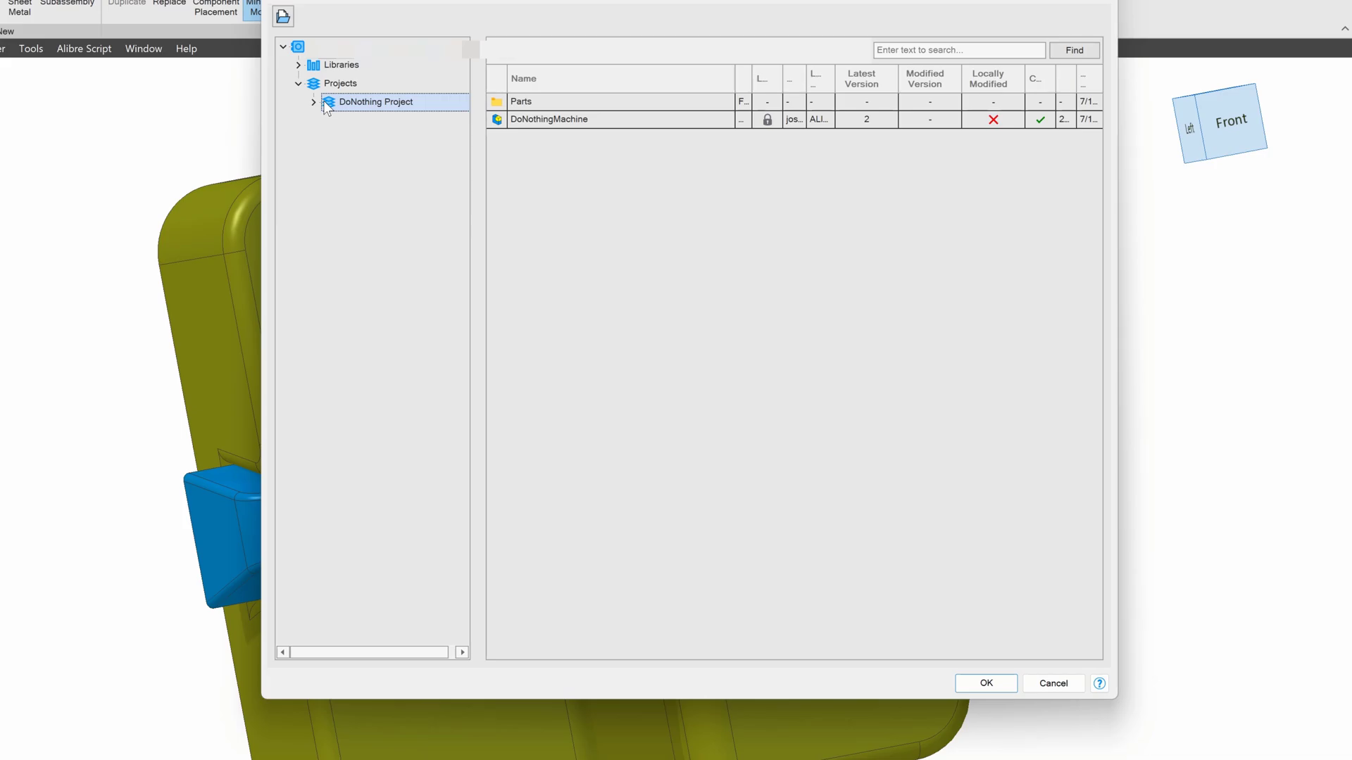
left_click(970, 683)
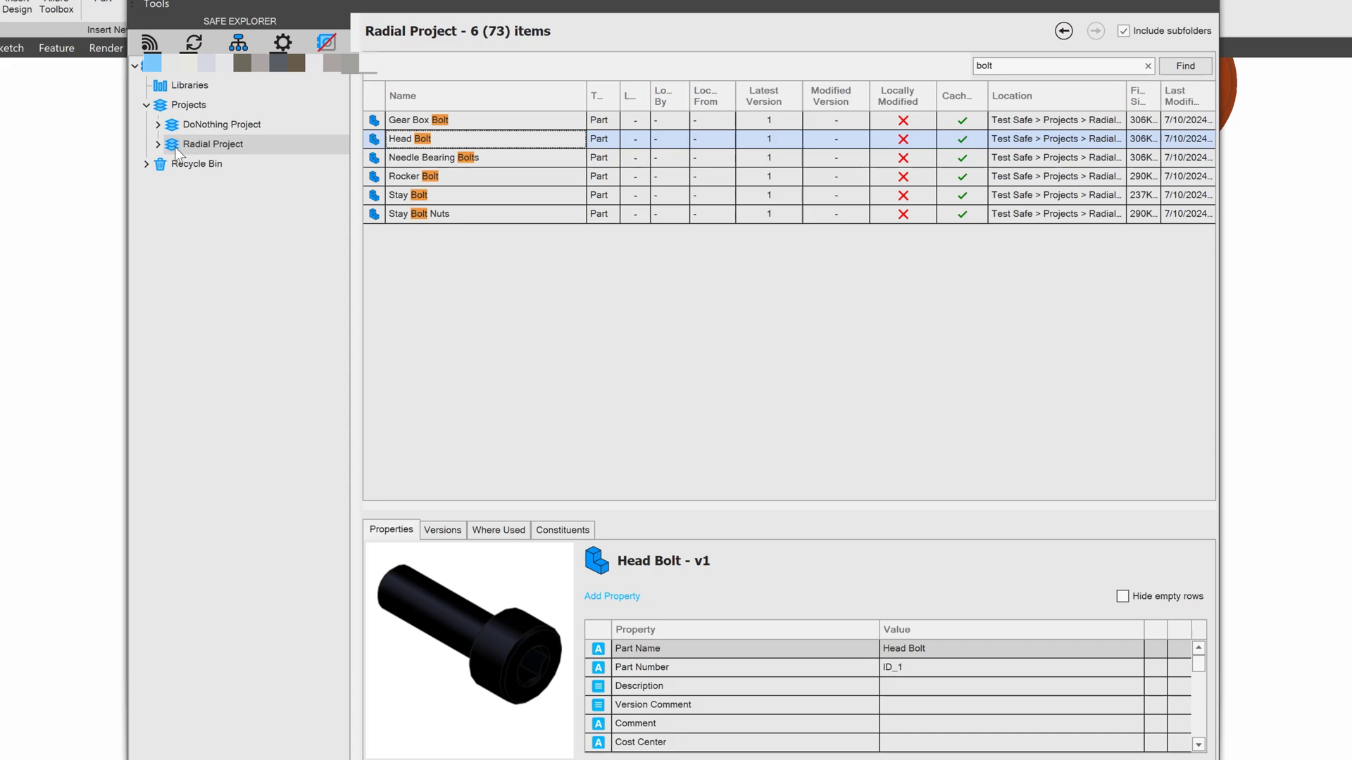
- Add a new library named 'Hardware' under Libraries
left_click(179, 88)
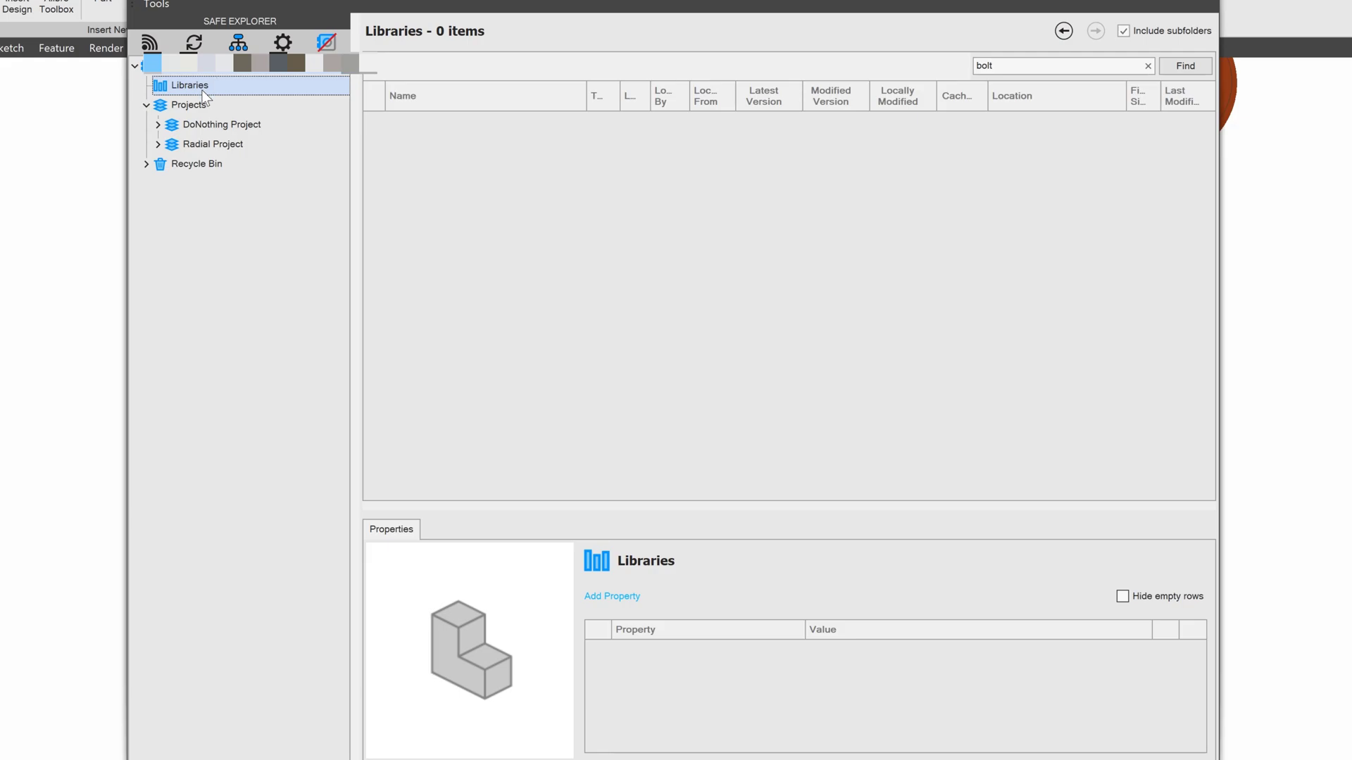
right_click(185, 92)
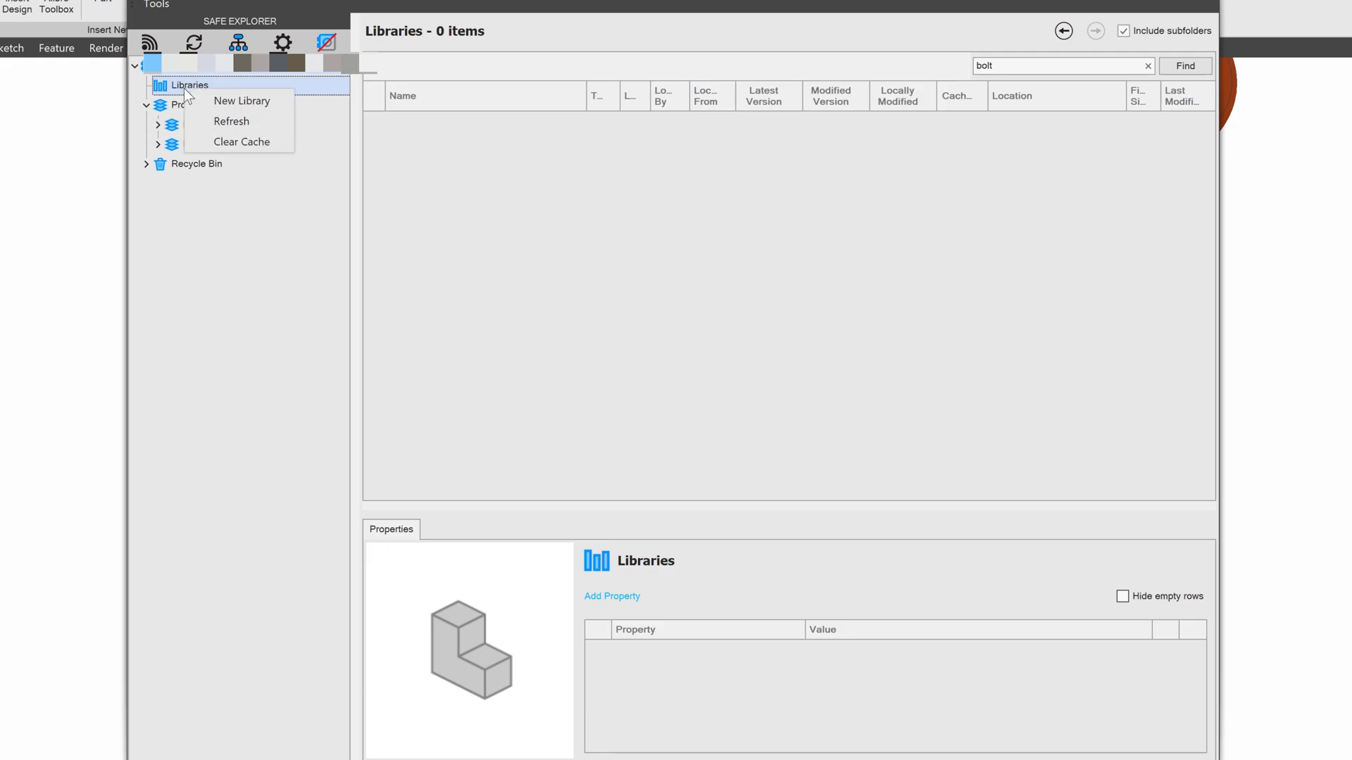
left_click(236, 102)
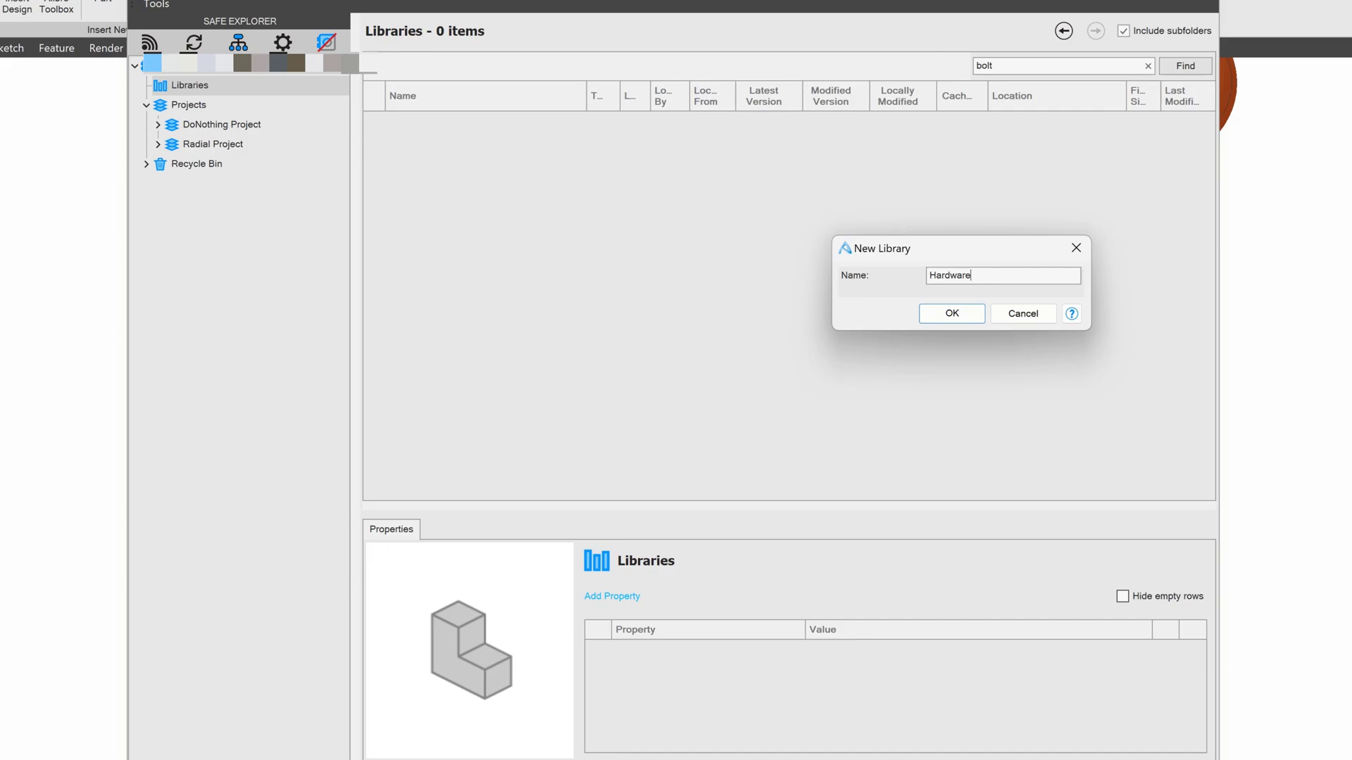
key("Return")
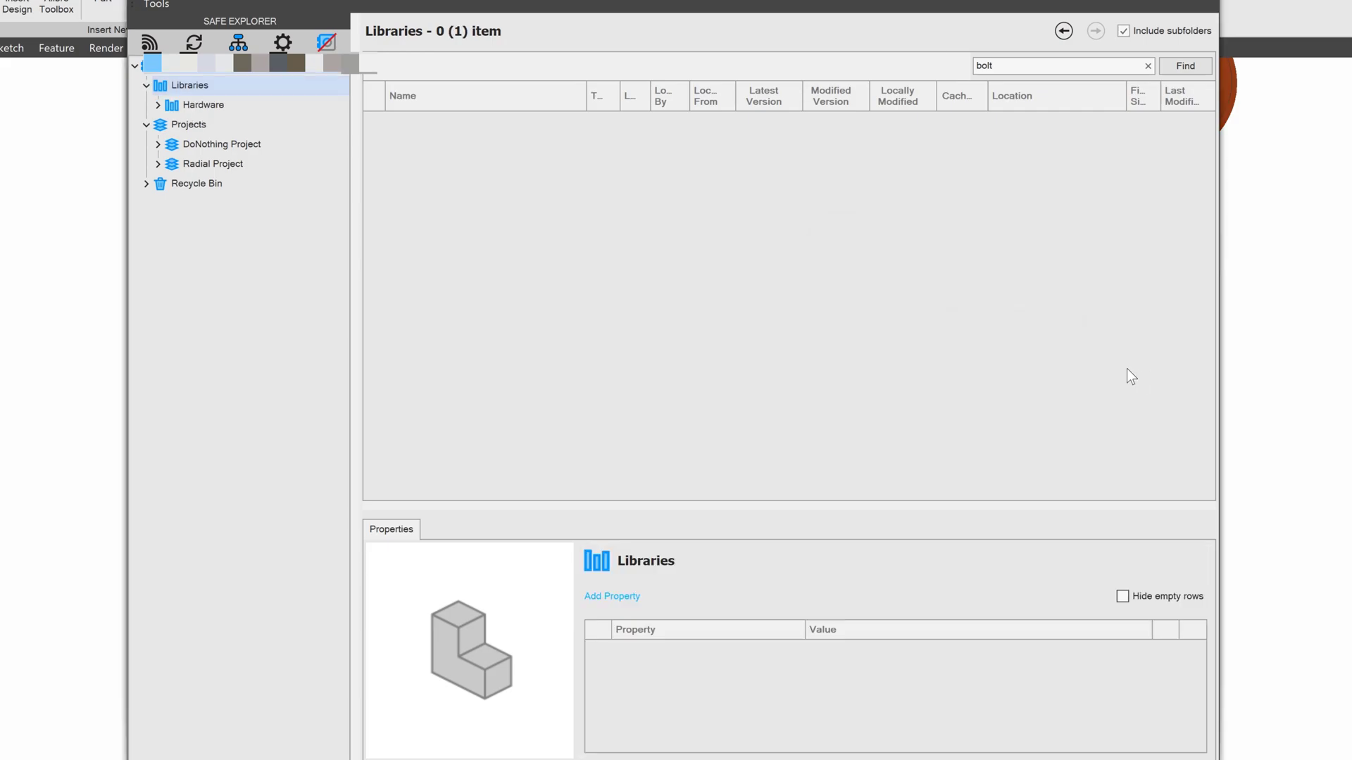
- Move the Head Bolt part from Radial Project's bolt results into the Libraries > Hardware library
left_click(207, 162)
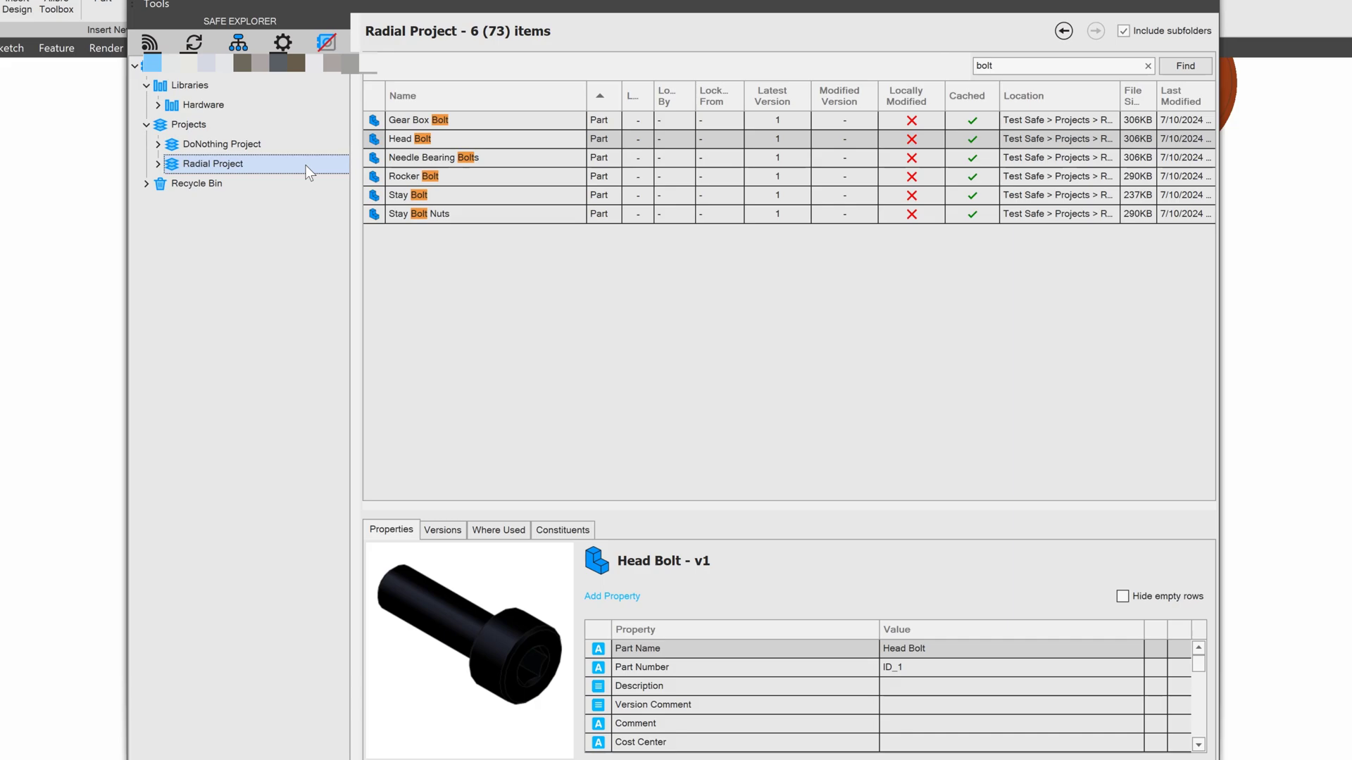
left_click(403, 143)
right_click(457, 135)
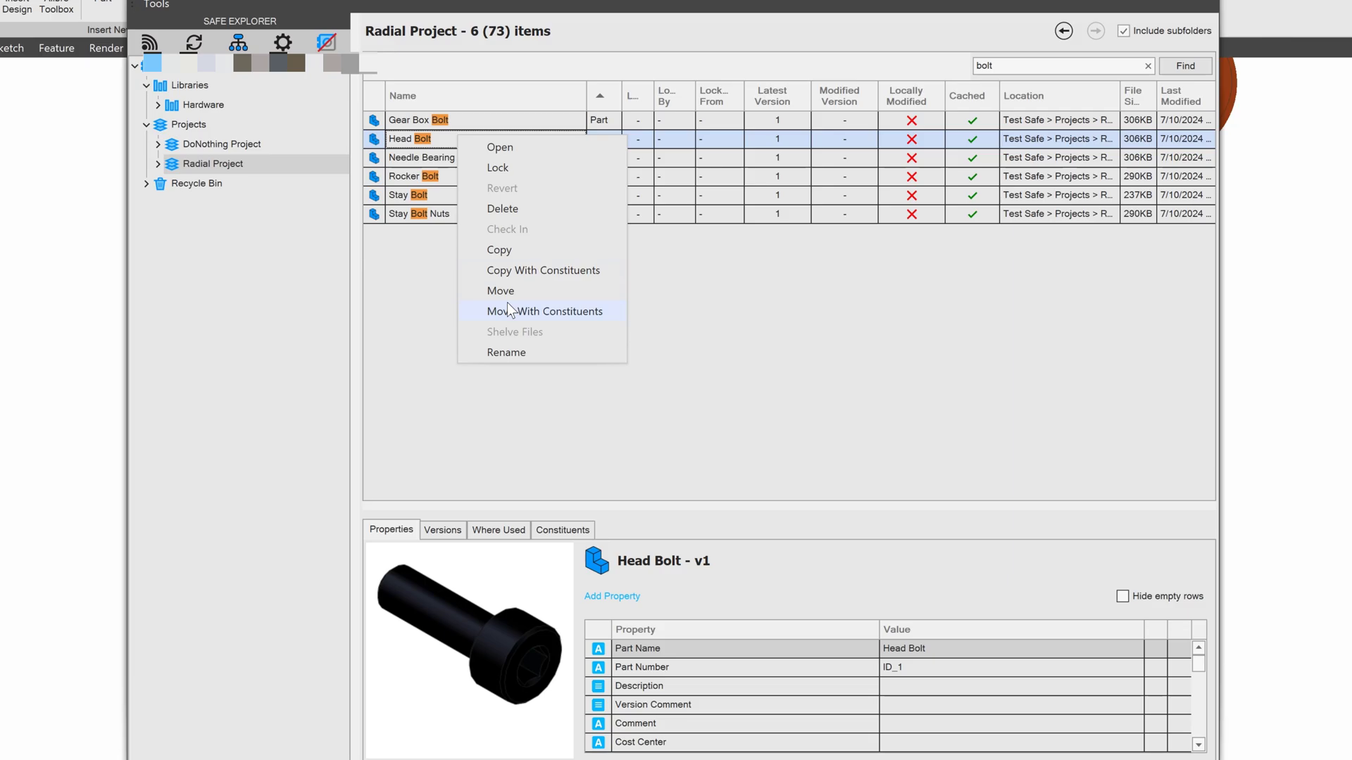
left_click(488, 286)
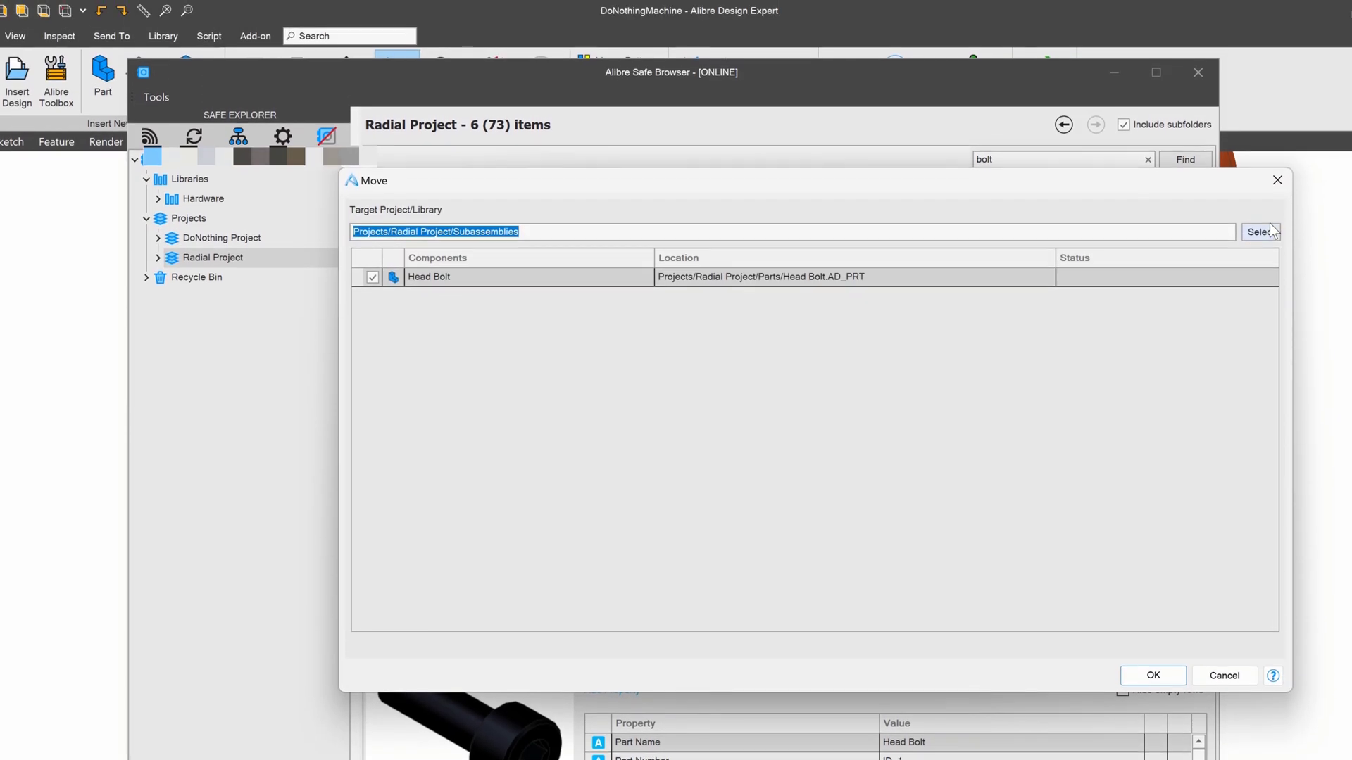
left_click(1259, 232)
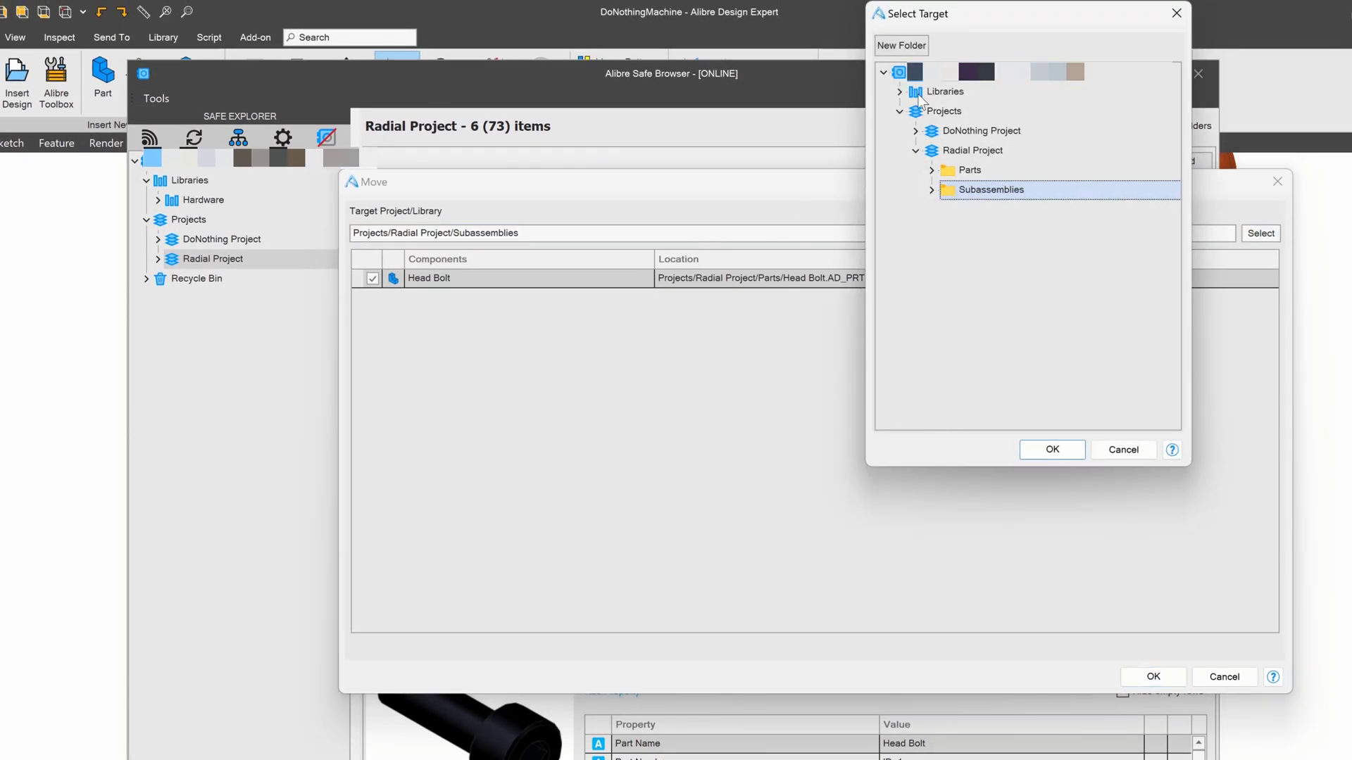
left_click(910, 97)
left_click(900, 92)
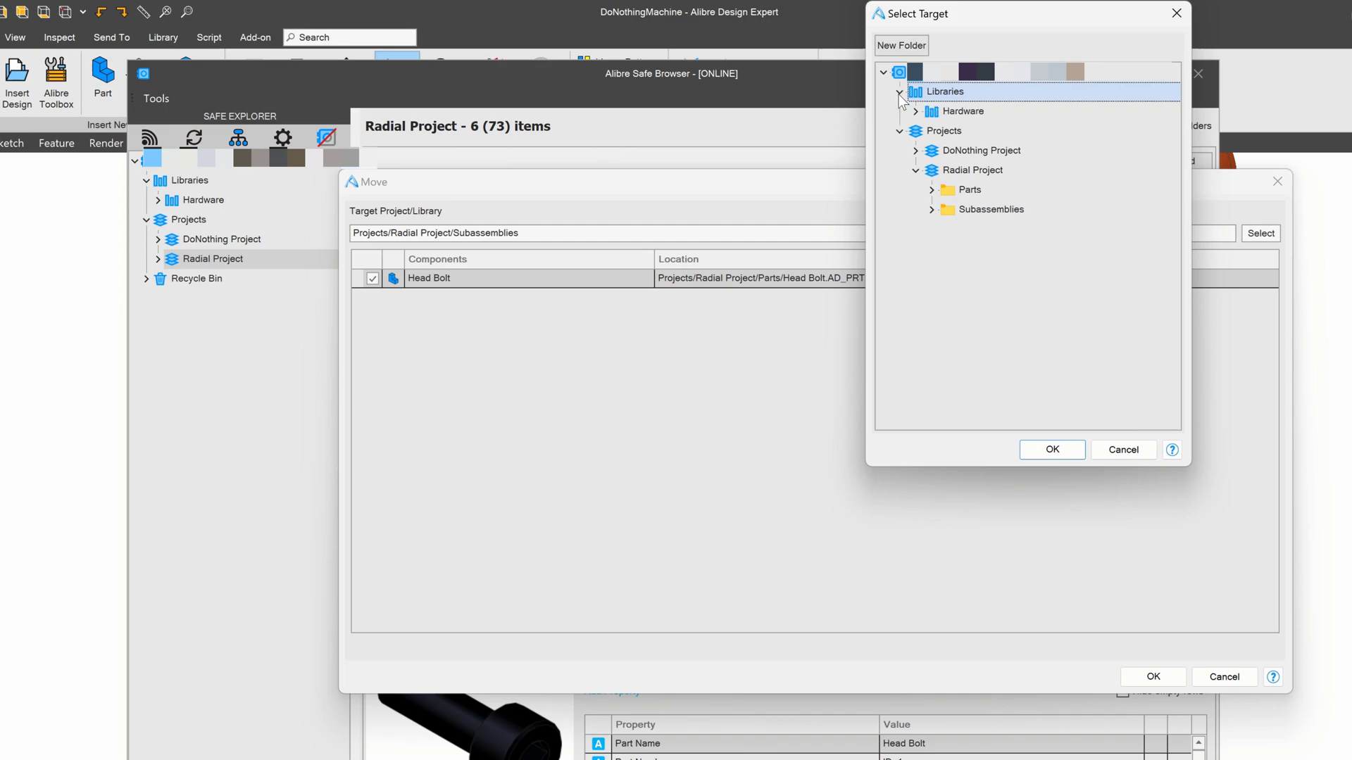
left_click(958, 113)
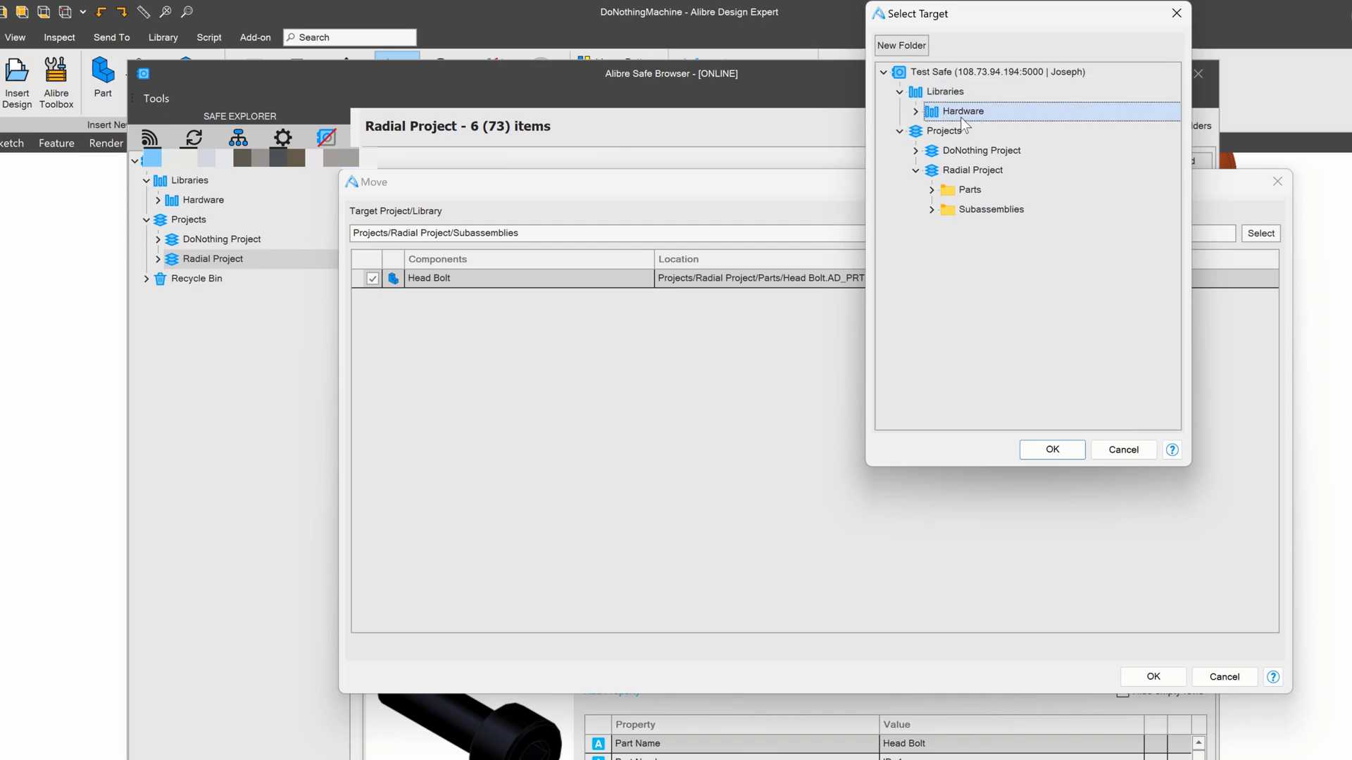
left_click(1053, 449)
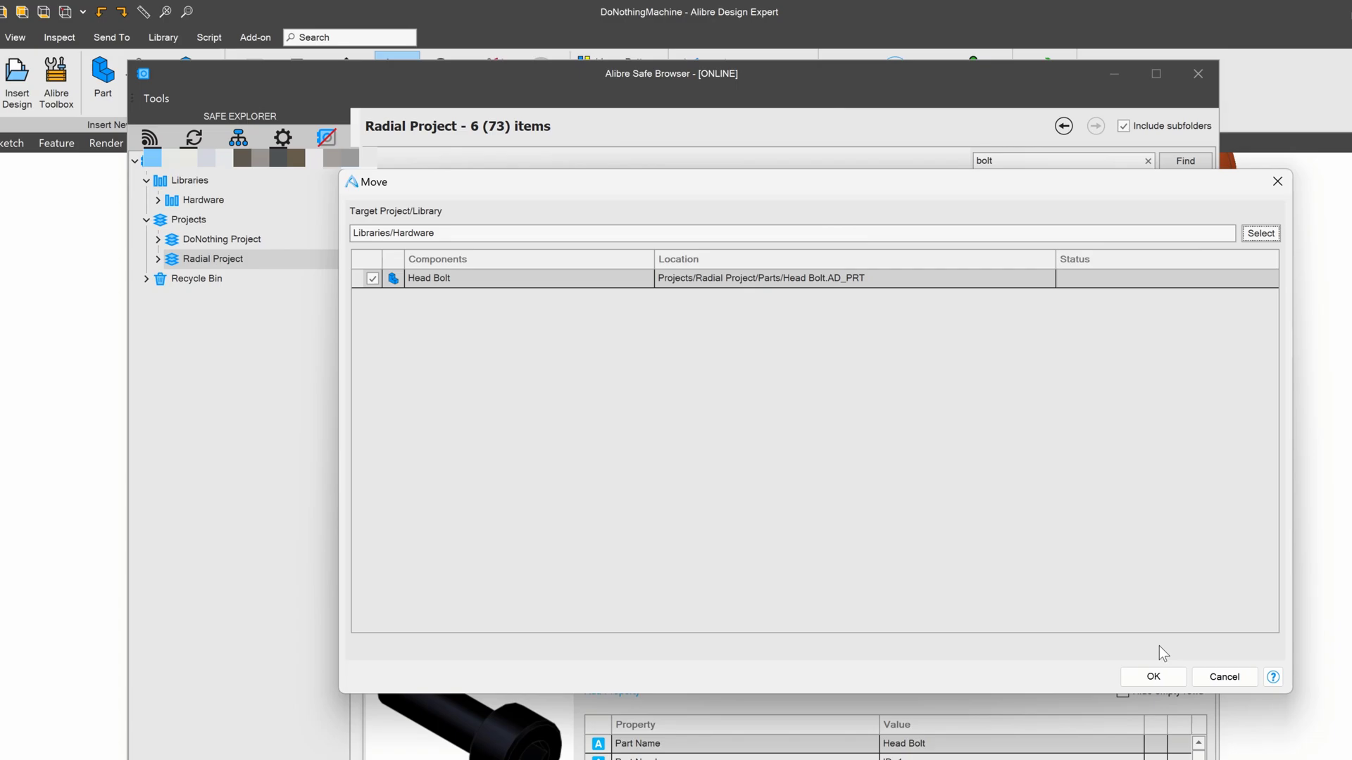
left_click(1153, 676)
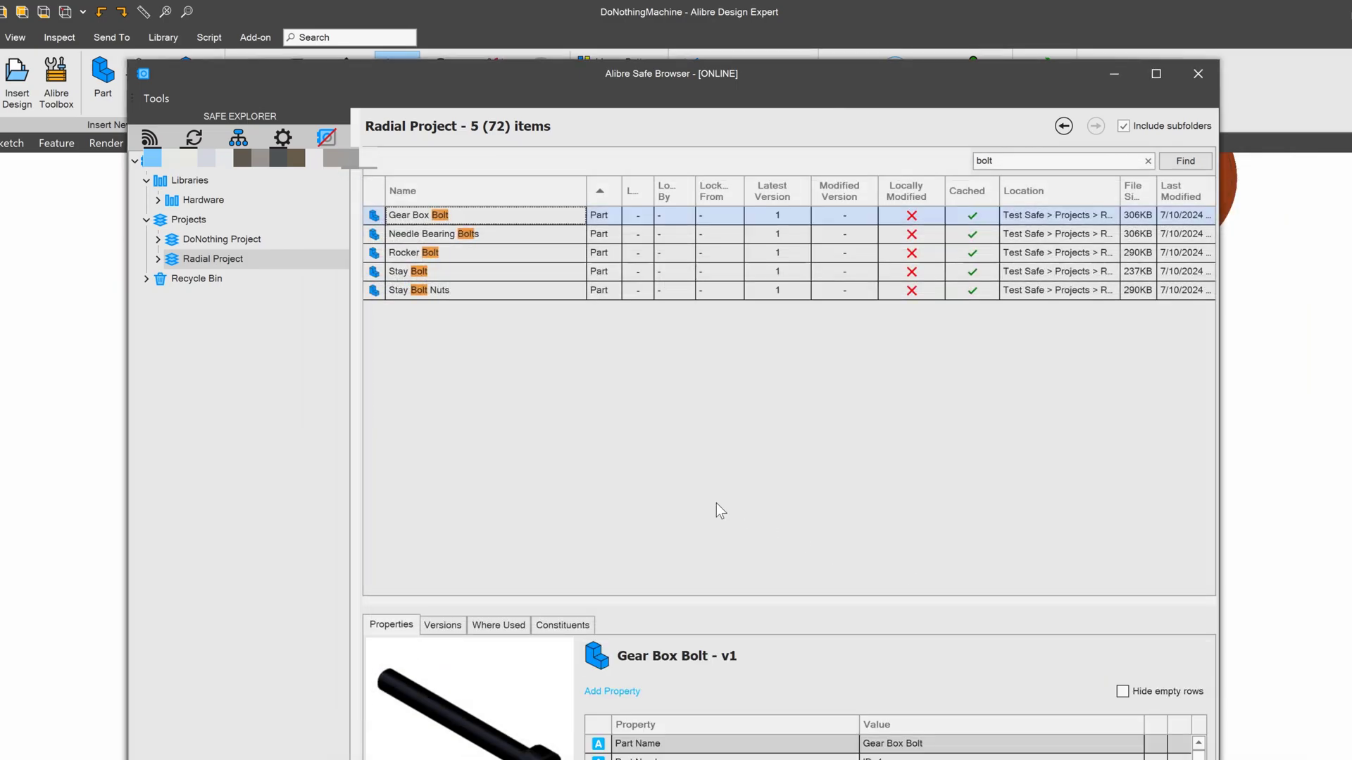
- Clear the 'bolt' search and confirm Head Bolt, version 1, is Hardware's only item
left_click(199, 200)
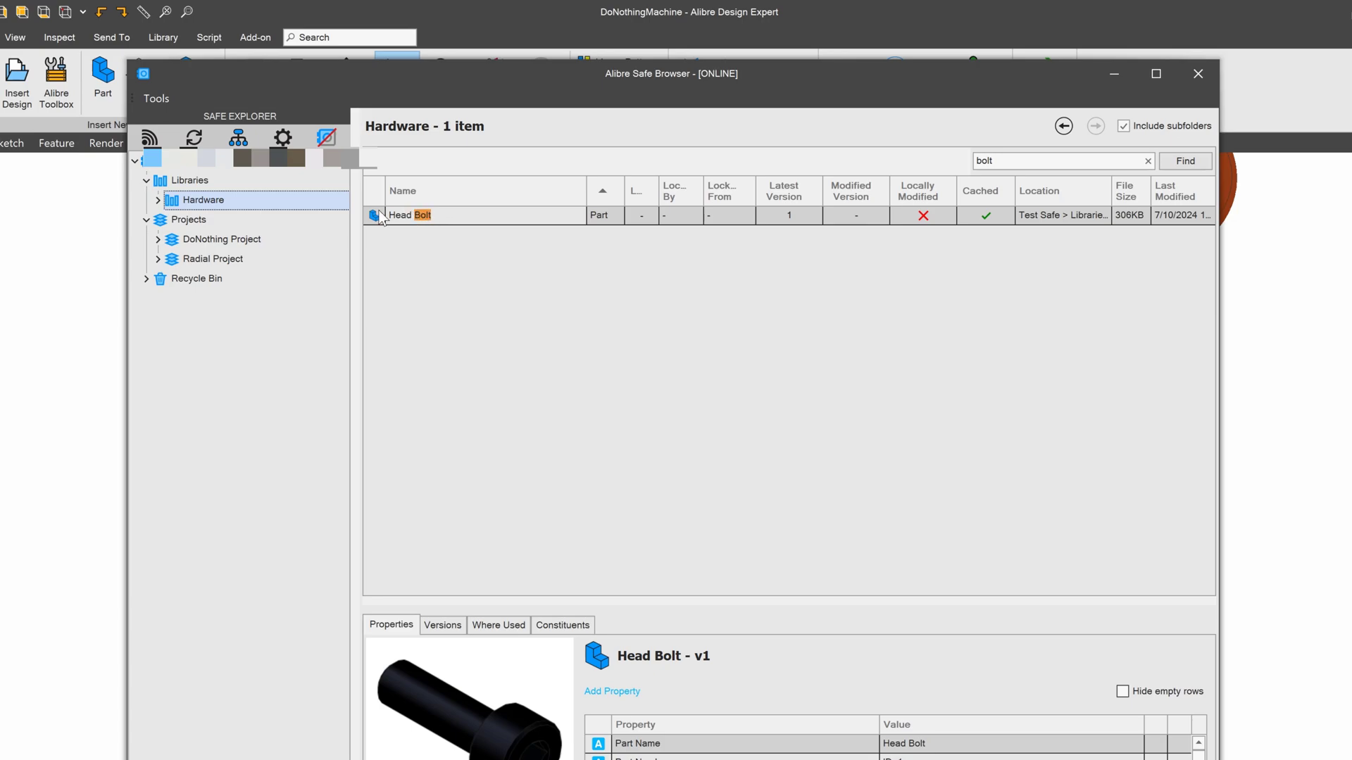
left_click(210, 261)
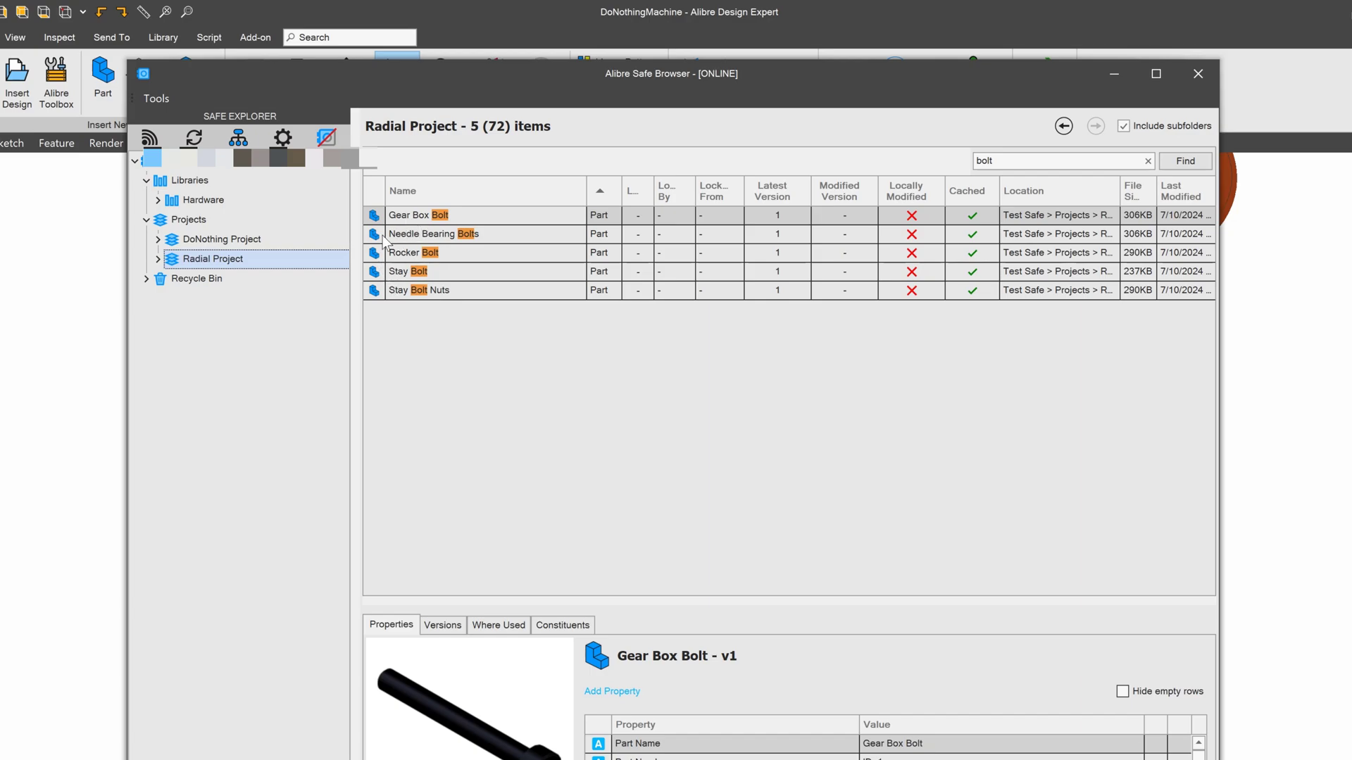
left_click(223, 242)
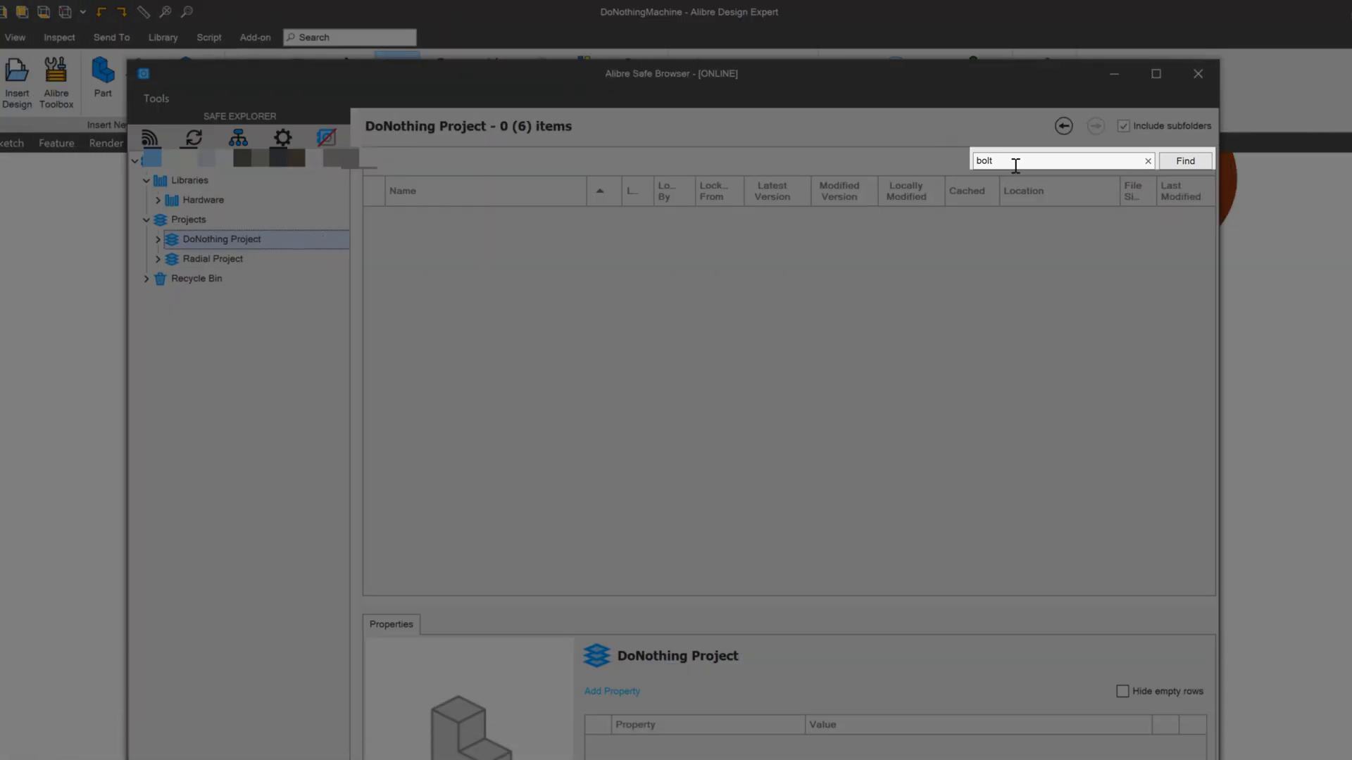
double_click(1015, 162)
key("BackSpace")
left_click(924, 310)
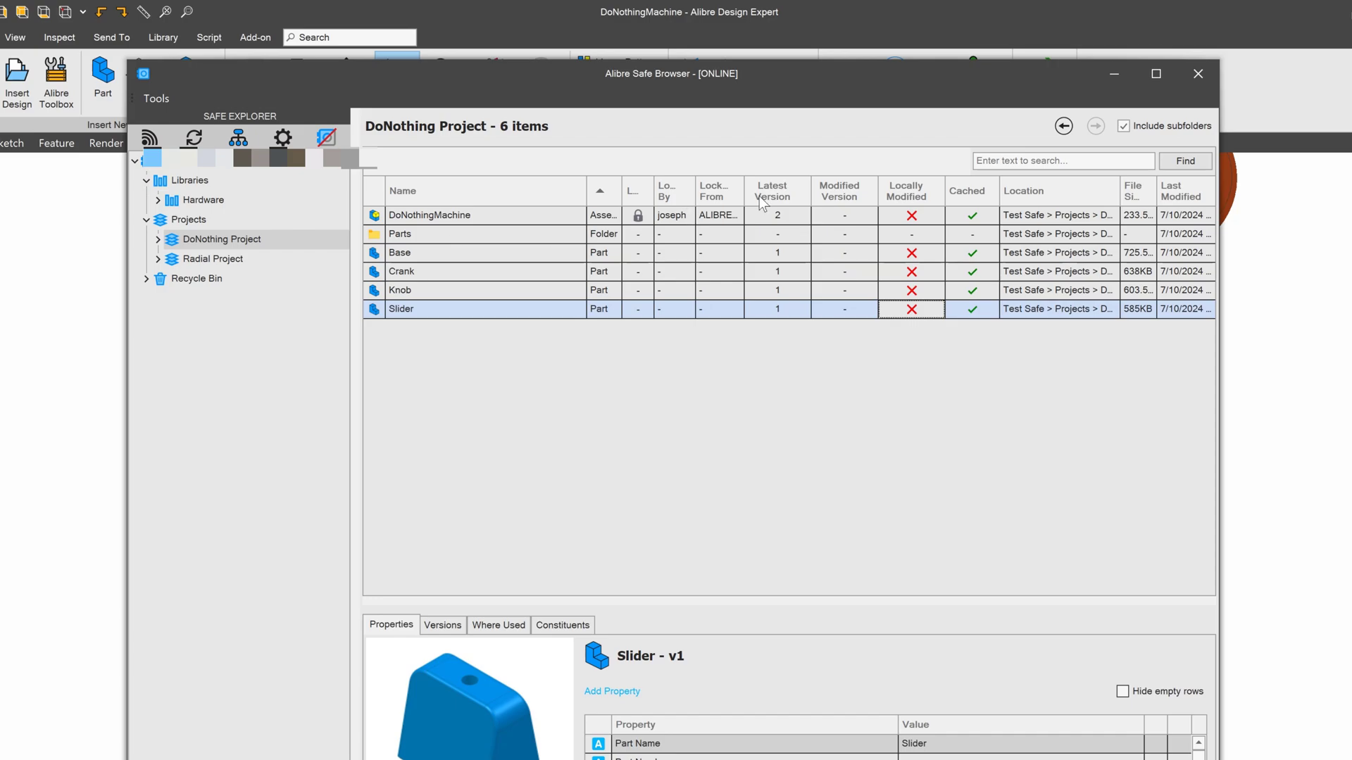
left_click(1051, 158)
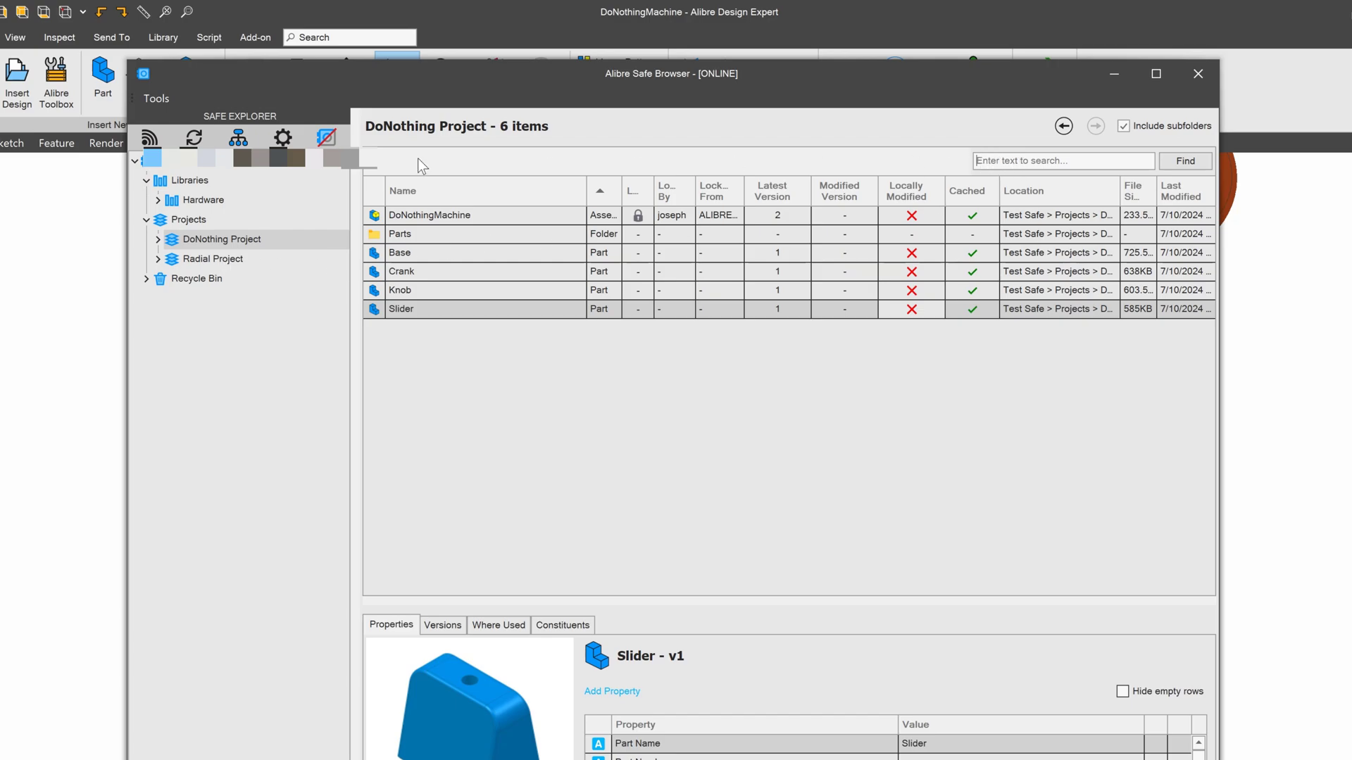
left_click(204, 201)
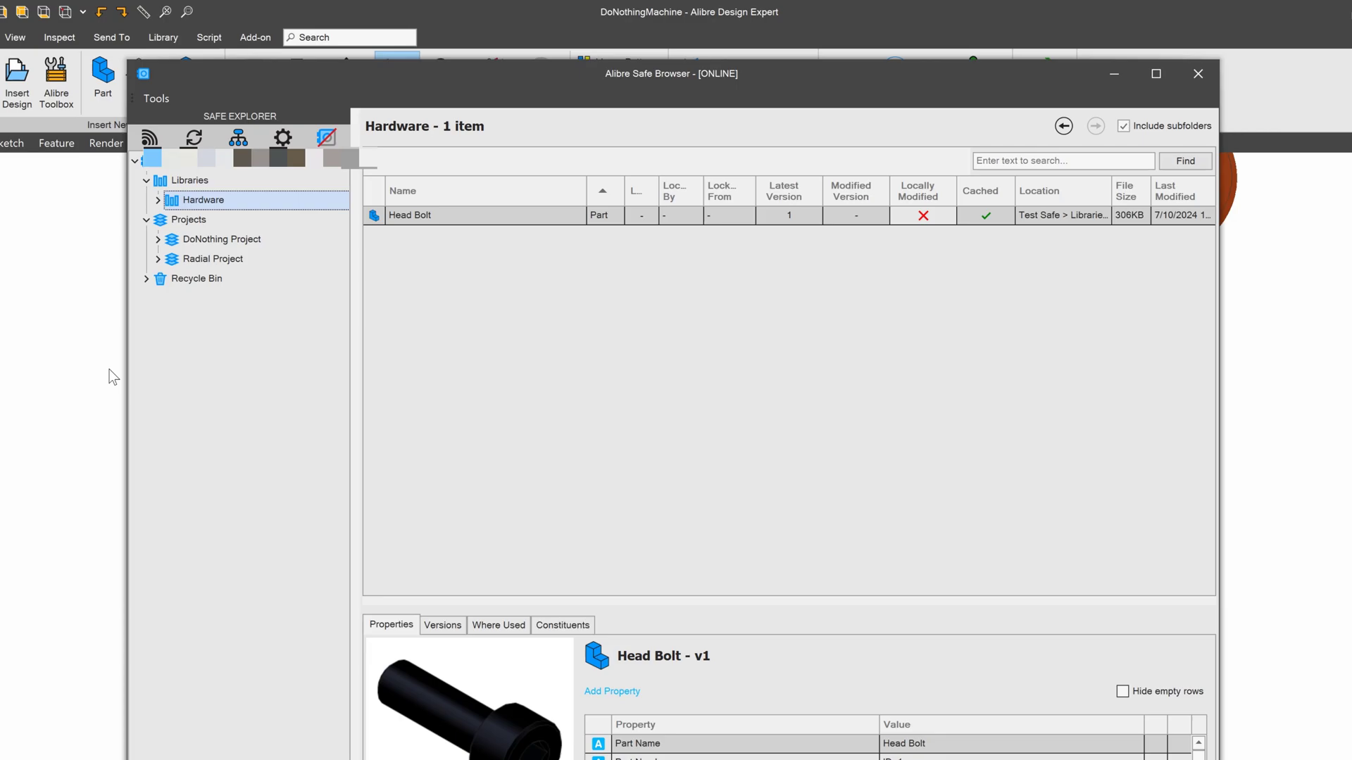
- Close the Safe Browser and choose Head Bolt from Libraries > Hardware to insert
key("alt+F4")
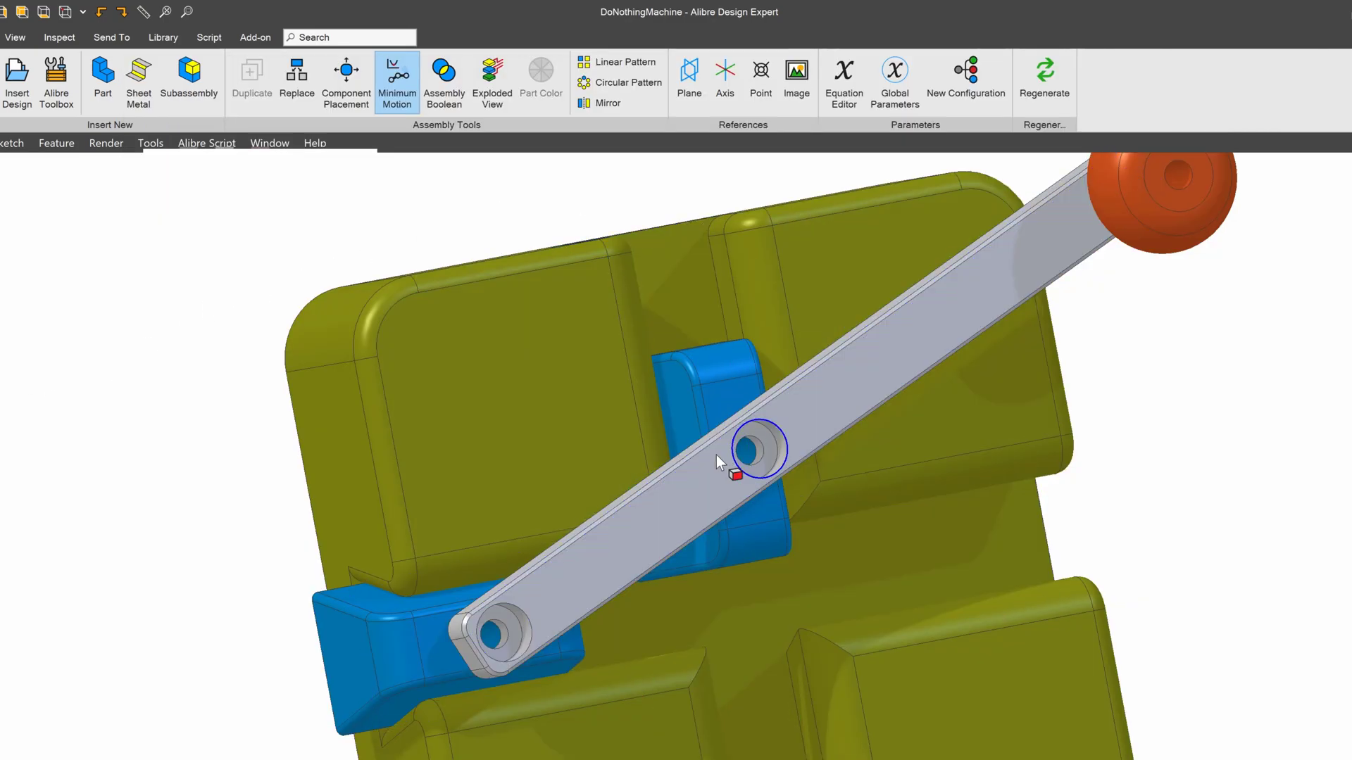
left_click(25, 91)
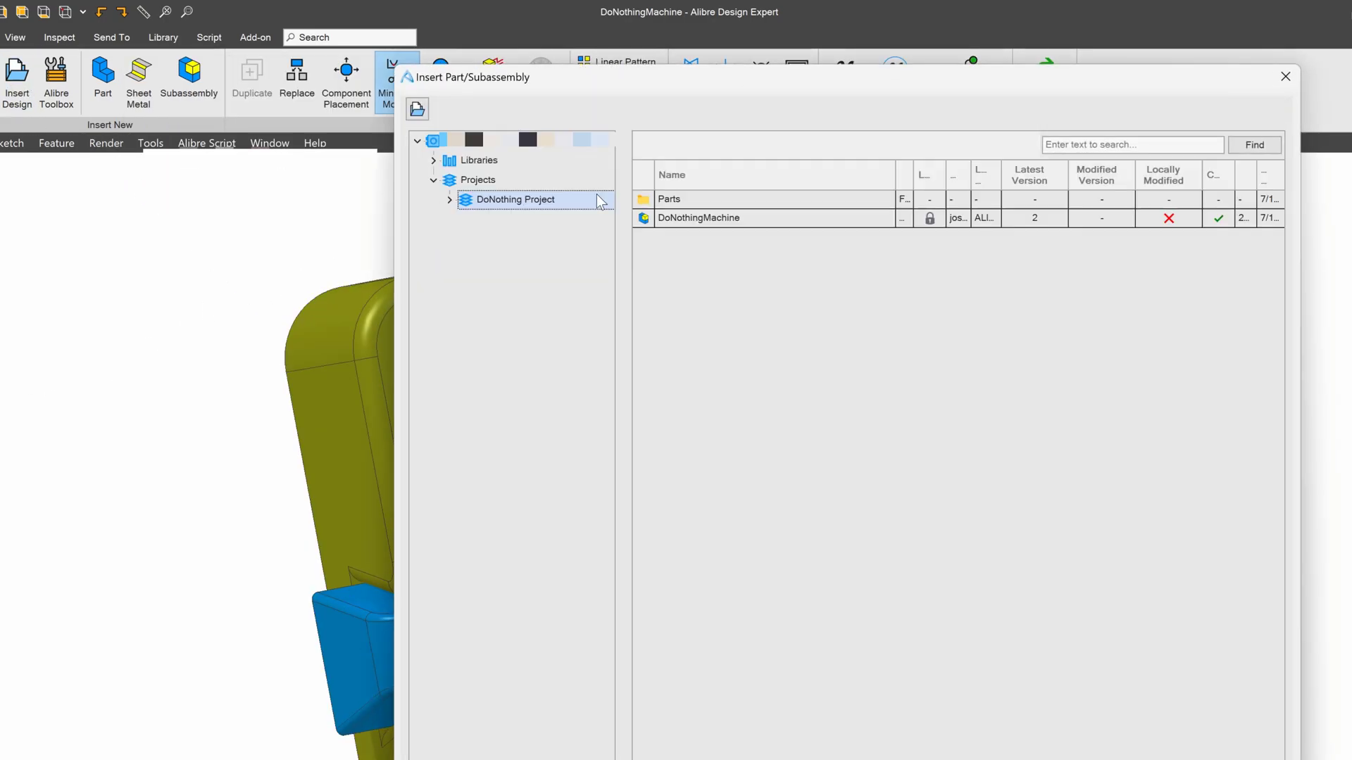
left_click(460, 163)
left_click(711, 198)
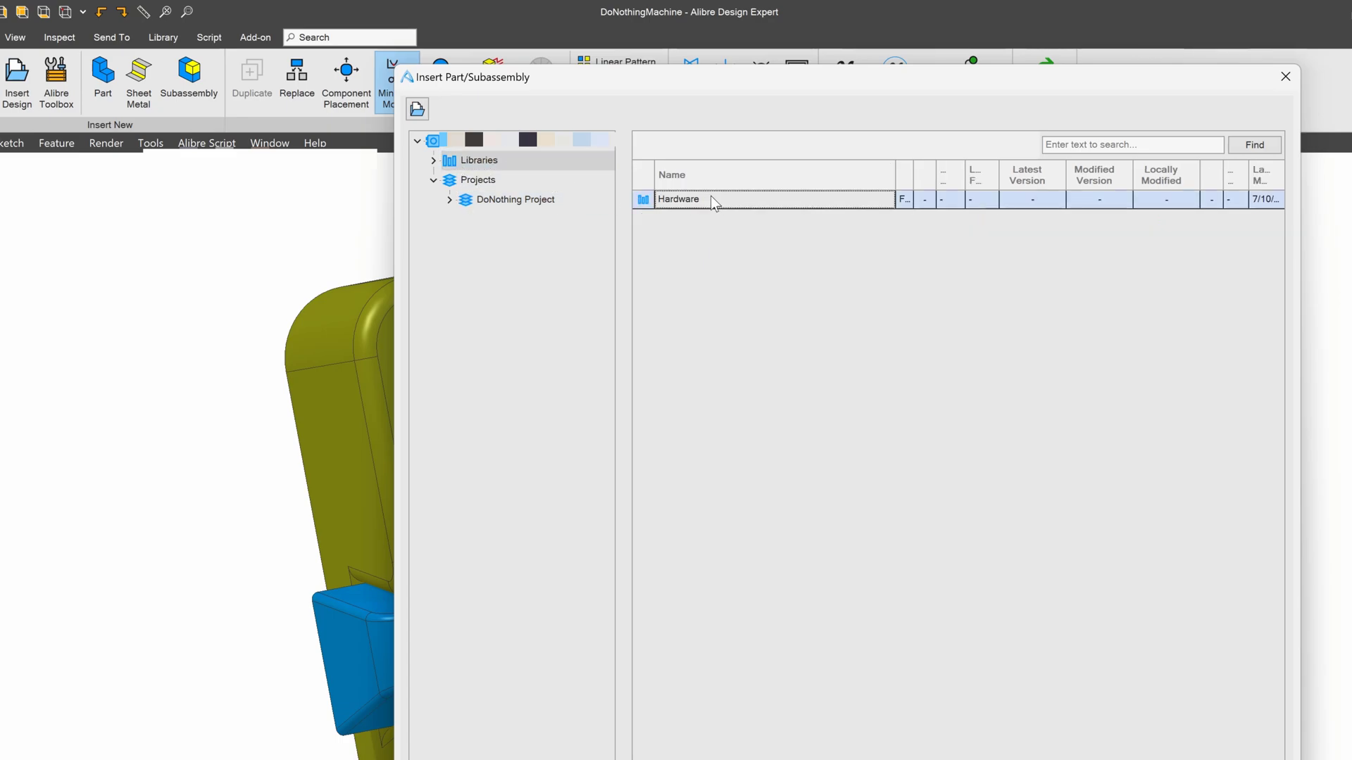
double_click(703, 198)
left_click(703, 198)
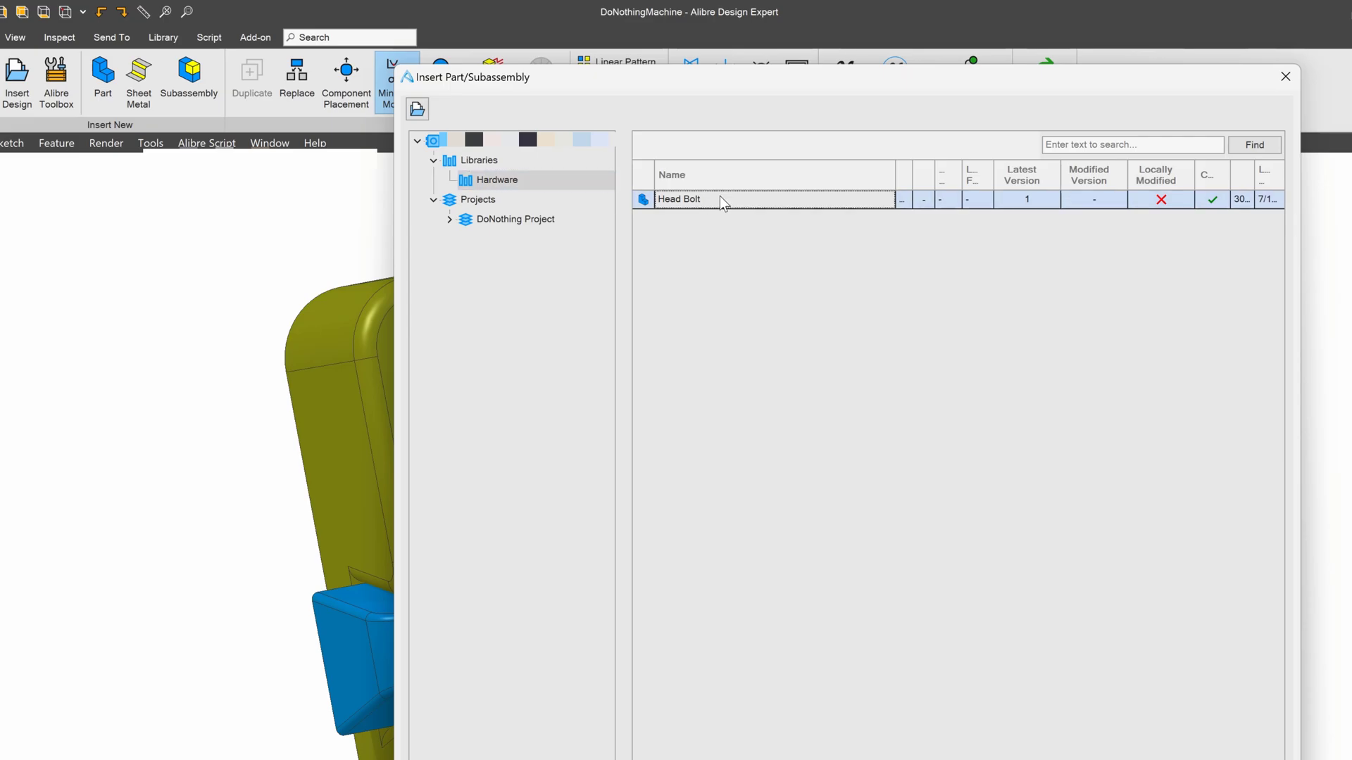
key("Return")
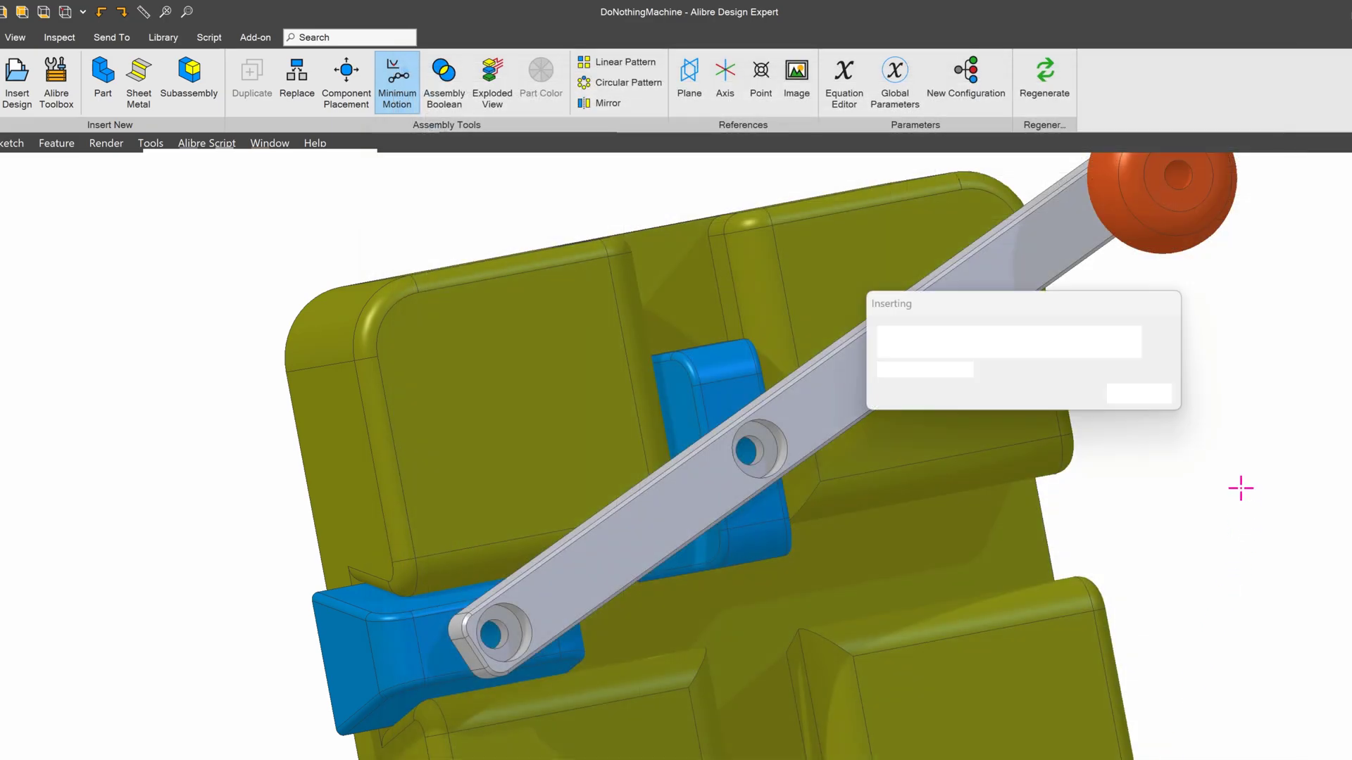
- Place two Head Bolt copies into the DoNothingMachine assembly and finish inserting
left_click(1268, 470)
left_click(1320, 635)
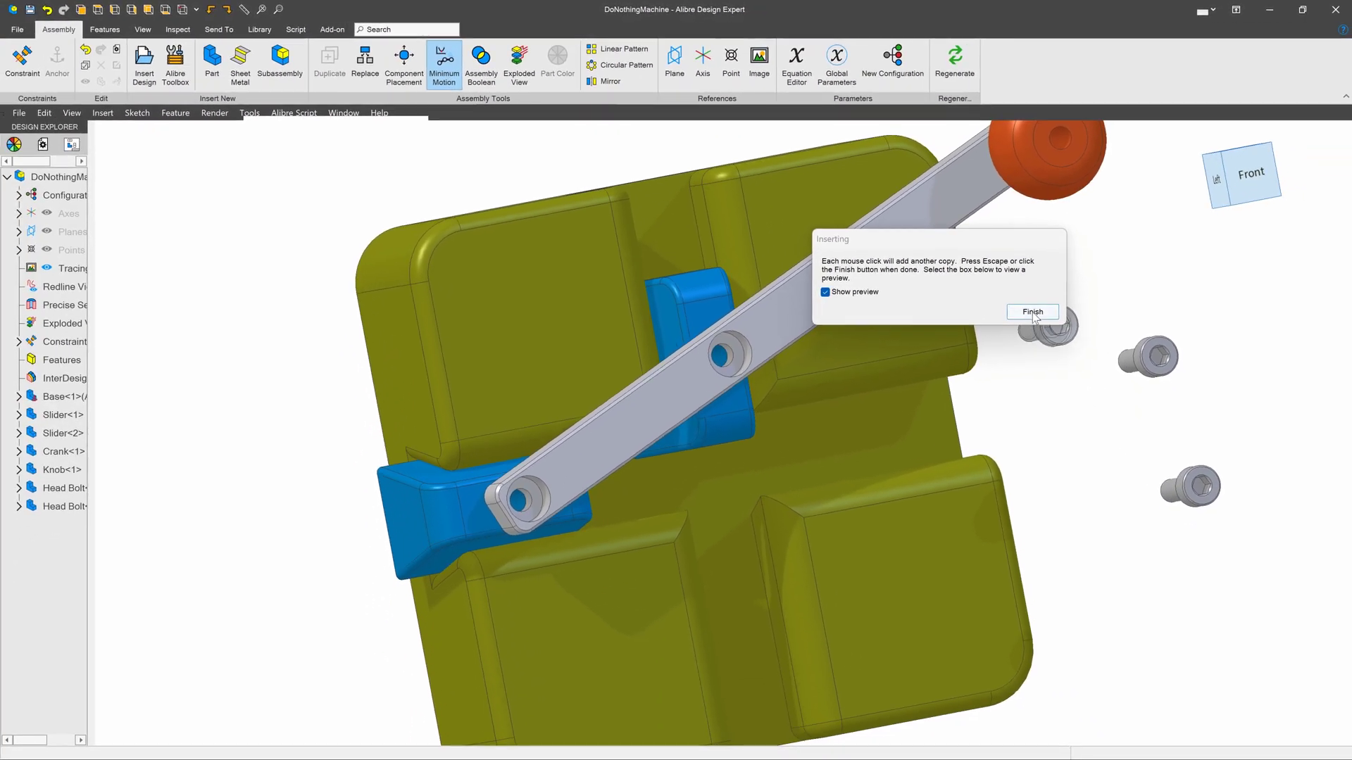
left_click(1145, 396)
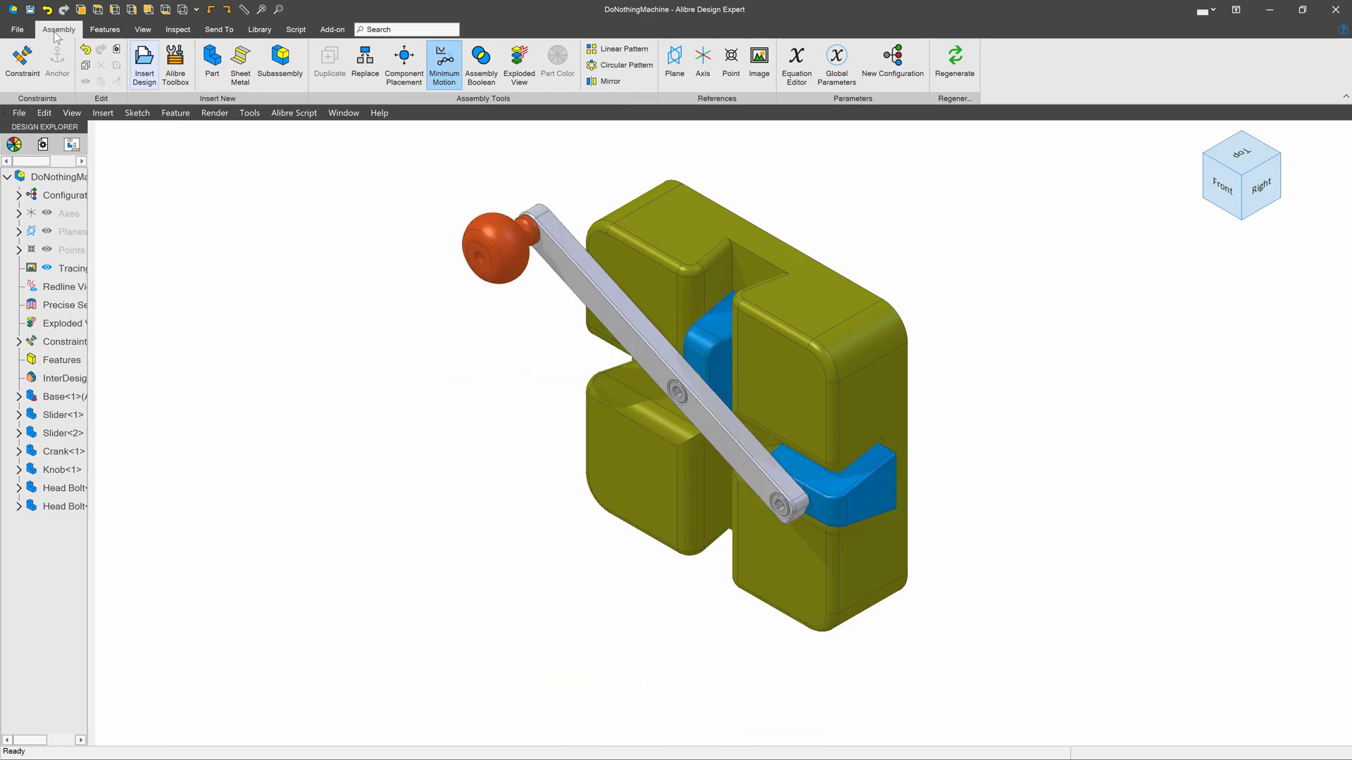
- Save DoNothingMachine with Check In to Safe ticked, making it version 3
left_click(30, 9)
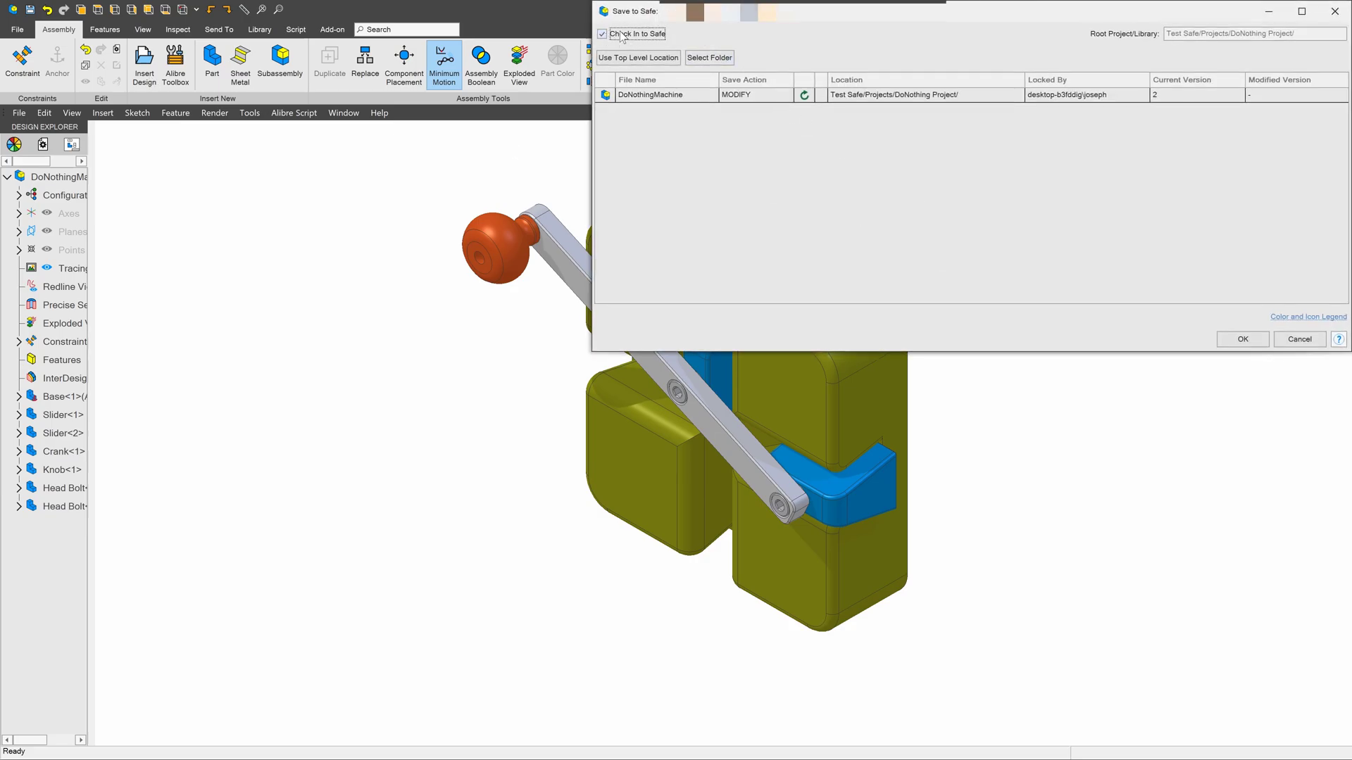
left_click(1243, 340)
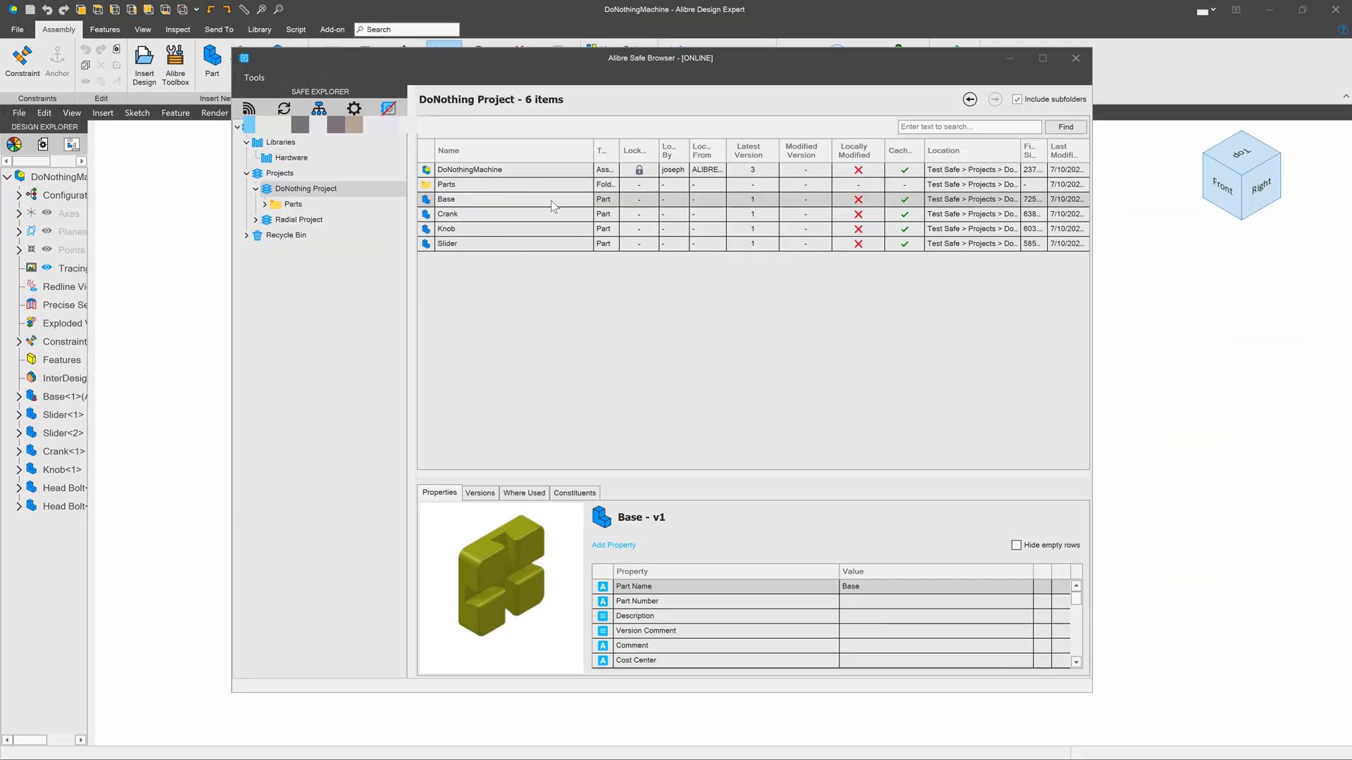
- Turn off Include subfolders and open the Parts folder showing Base, Crank, Knob and Slider
left_click(1017, 99)
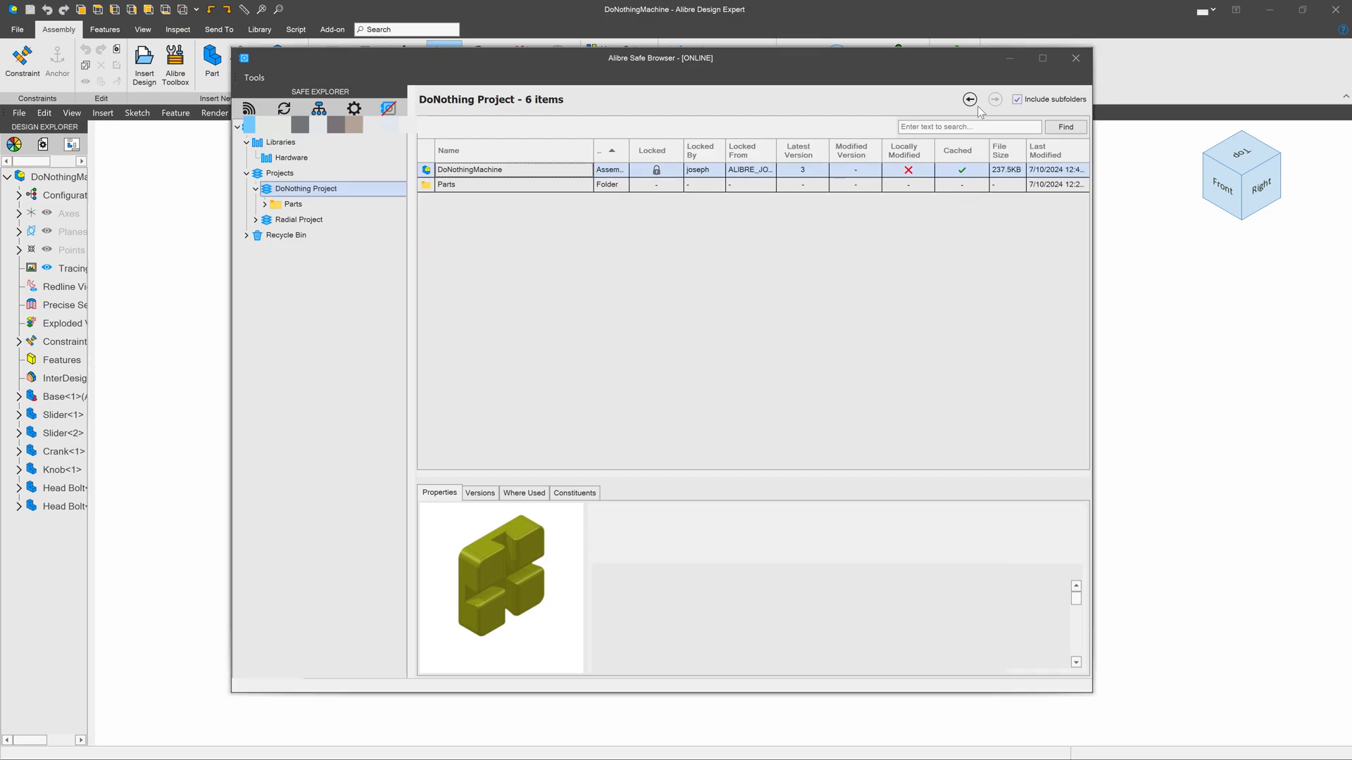
double_click(471, 184)
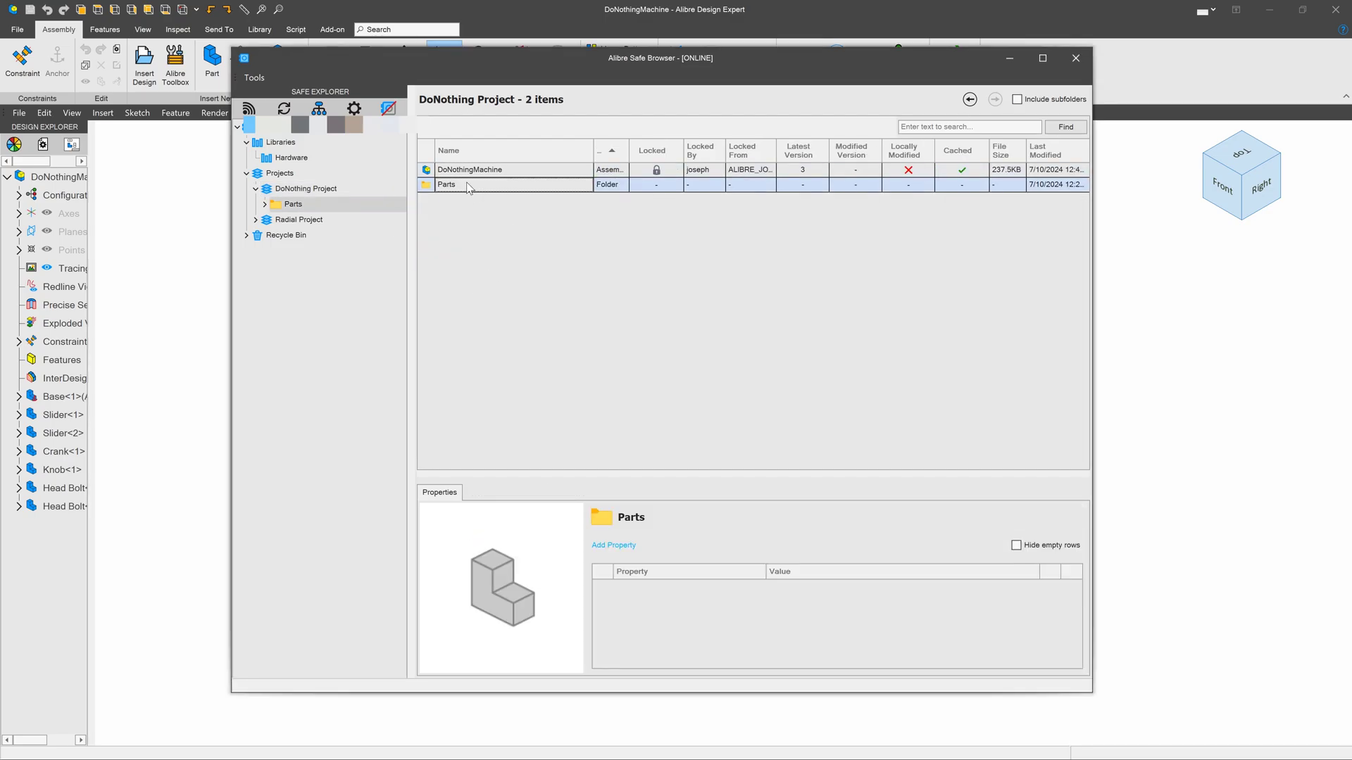